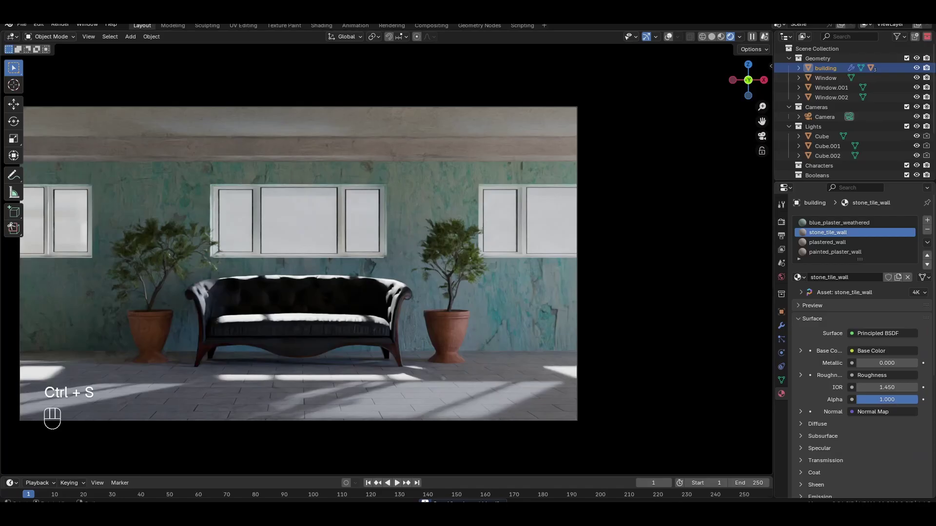
- Show the renderset studio context list and its settings, and select the potted tree at the sofa's right side
{"action": "key", "text": "n"}
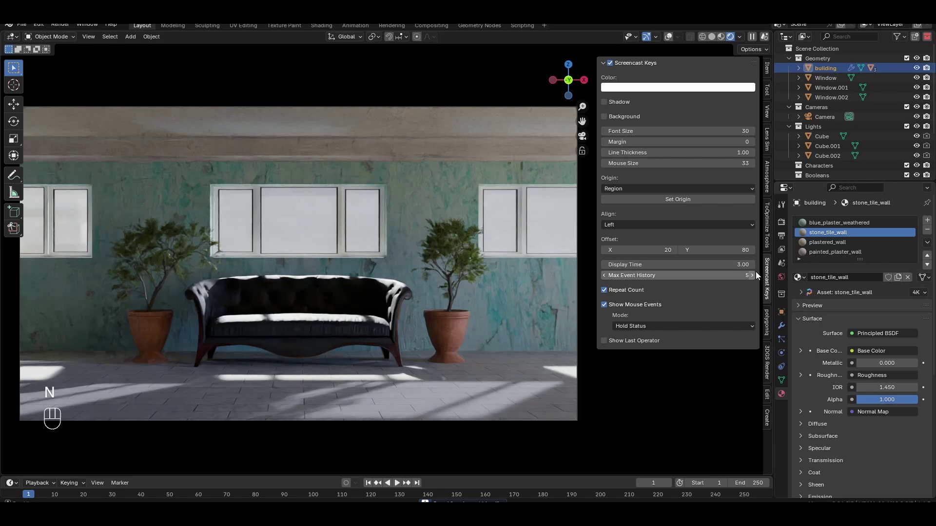
{"action": "left_click", "coordinate": [769, 325]}
{"action": "left_click", "coordinate": [604, 214]}
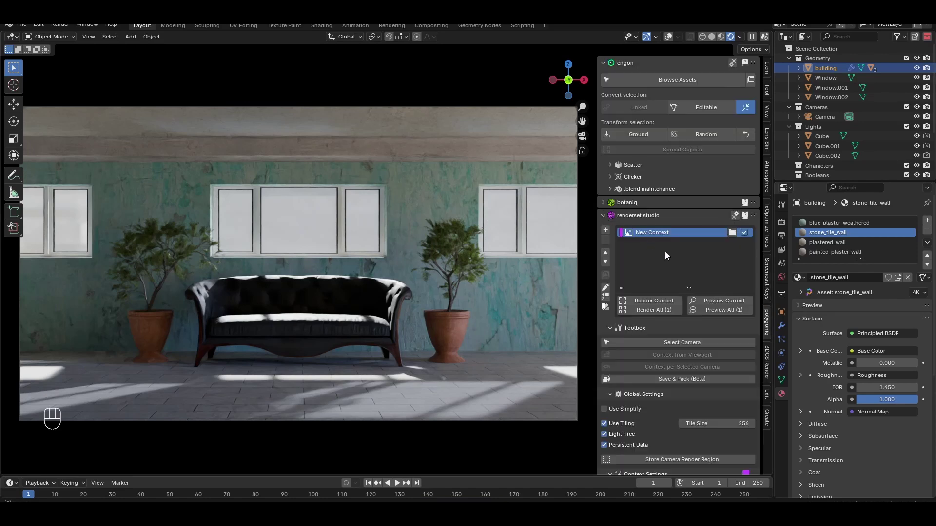
{"action": "scroll", "coordinate": [672, 250], "scroll_direction": "down", "scroll_amount": 5}
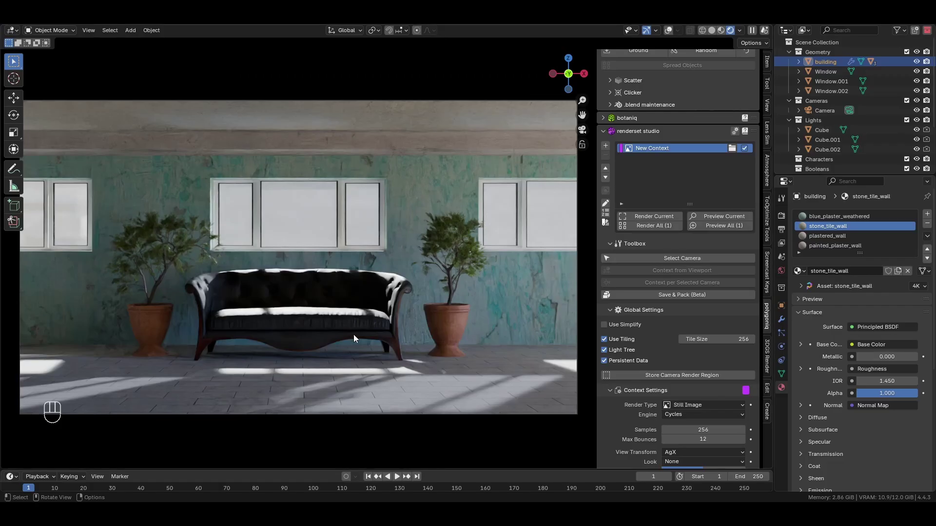
{"action": "left_click", "coordinate": [457, 336]}
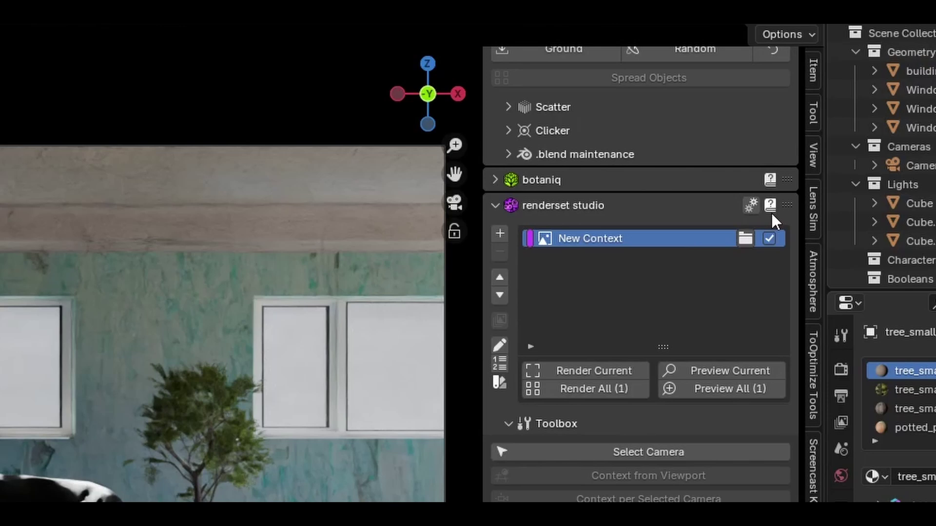
- Open the renderset online documentation and read through the Getting Started installation page
{"action": "left_click", "coordinate": [771, 209]}
{"action": "left_click", "coordinate": [184, 87]}
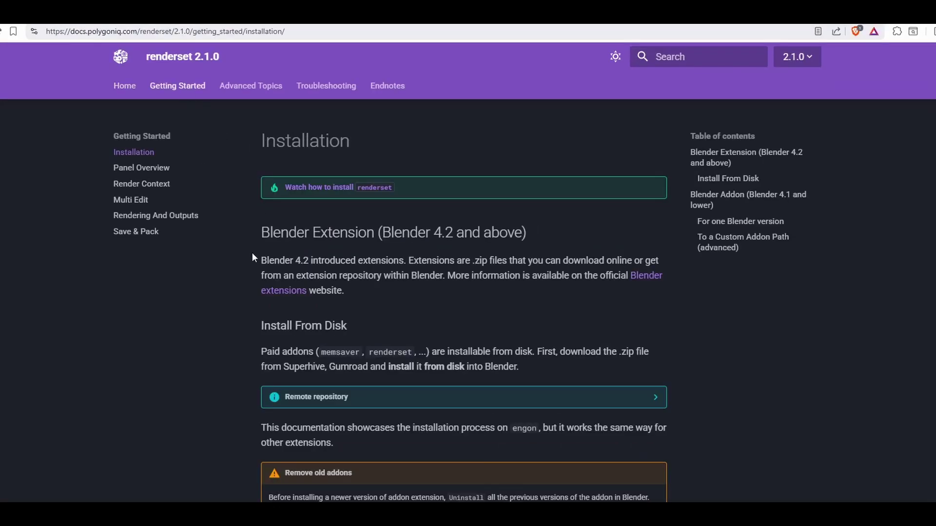
{"action": "scroll", "coordinate": [235, 265], "scroll_direction": "down", "scroll_amount": 3}
{"action": "scroll", "coordinate": [235, 265], "scroll_direction": "down", "scroll_amount": 3}
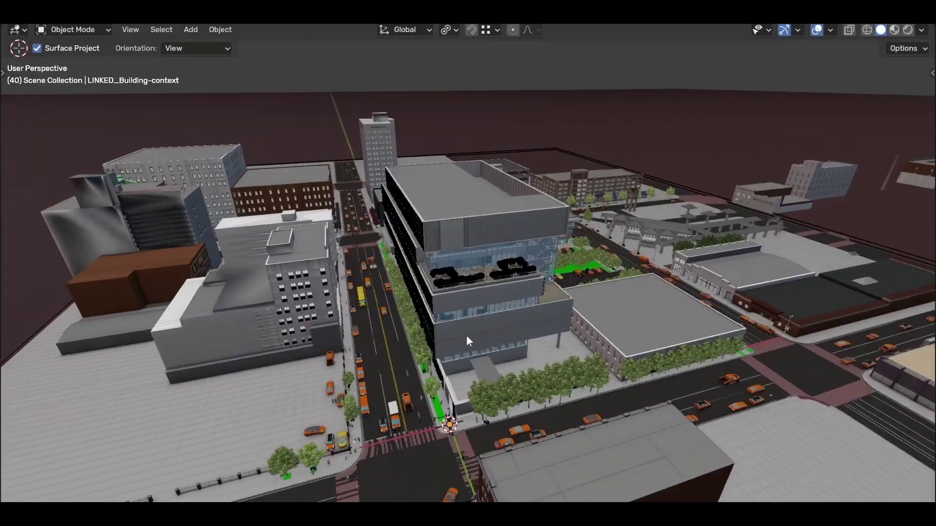
{"action": "middle_click_drag", "start_coordinate": [466, 336], "coordinate": [458, 309]}
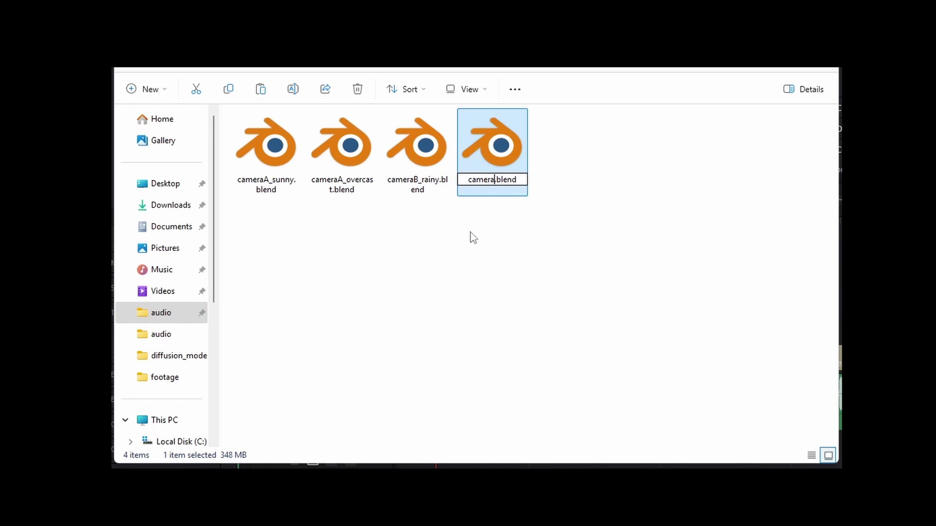
- Finish renaming the selected fourth .blend file in File Explorer
{"action": "key", "text": "Return"}
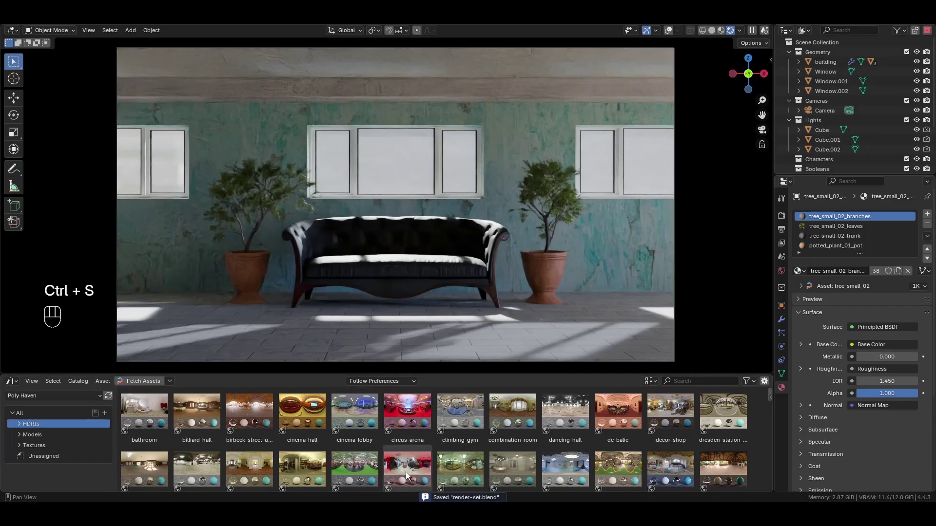
- Apply the gym_entrance HDRI from the Poly Haven assets to the sofa scene
{"action": "left_click_drag", "start_coordinate": [406, 472], "coordinate": [507, 288]}
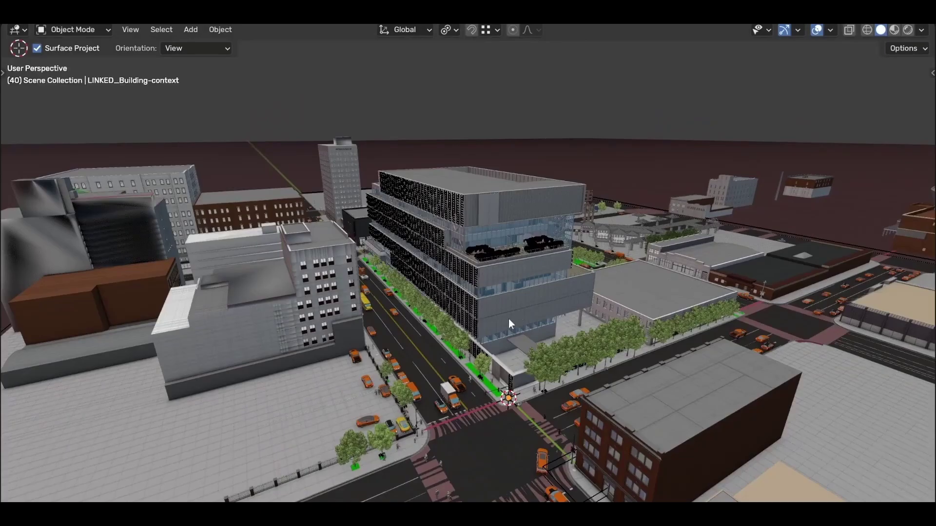
- Review the city scene's saved contexts, including Interior 8 WSU HUB, Aerial - 250 - From West, 6 Corner South 02 NoFins and 2 William Corner
{"action": "middle_click_drag", "start_coordinate": [509, 320], "coordinate": [415, 297]}
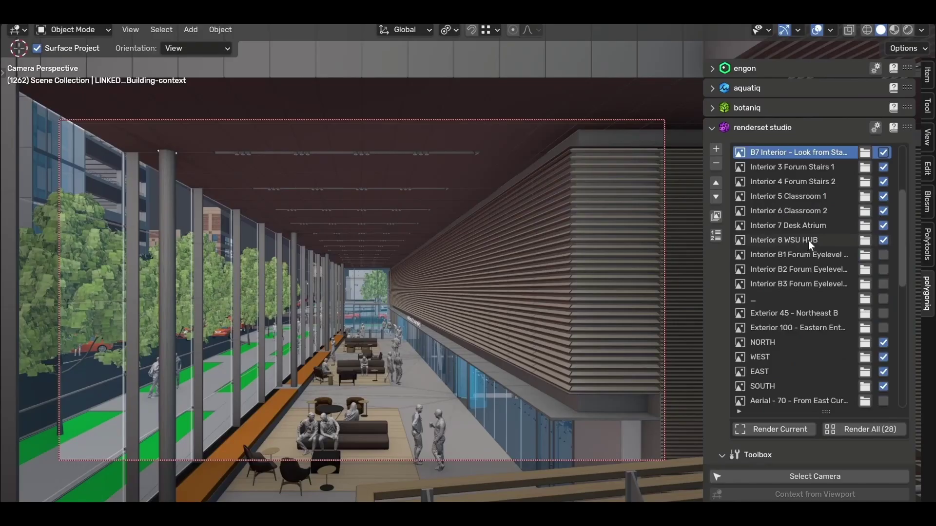
{"action": "left_click", "coordinate": [808, 241]}
{"action": "scroll", "coordinate": [809, 251], "scroll_direction": "down", "scroll_amount": 6}
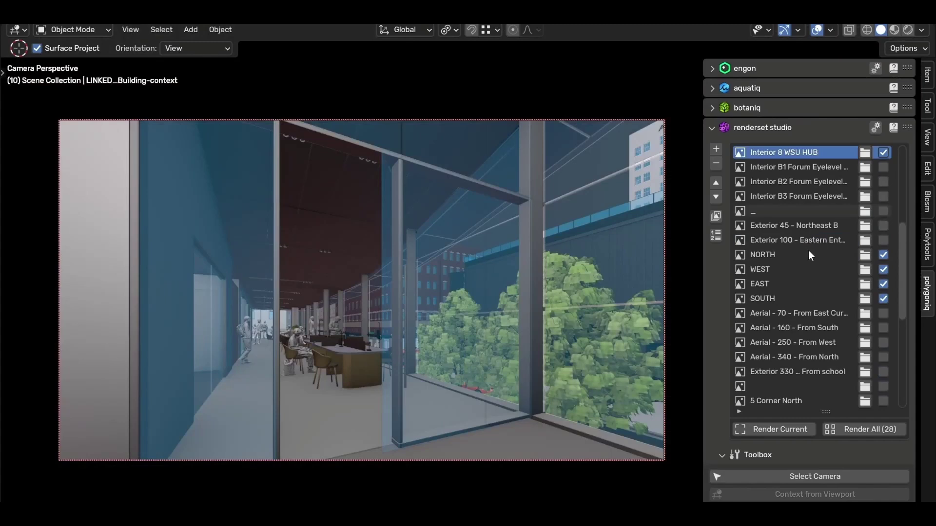
{"action": "left_click", "coordinate": [806, 256]}
{"action": "scroll", "coordinate": [806, 256], "scroll_direction": "down", "scroll_amount": 6}
{"action": "left_click", "coordinate": [806, 256]}
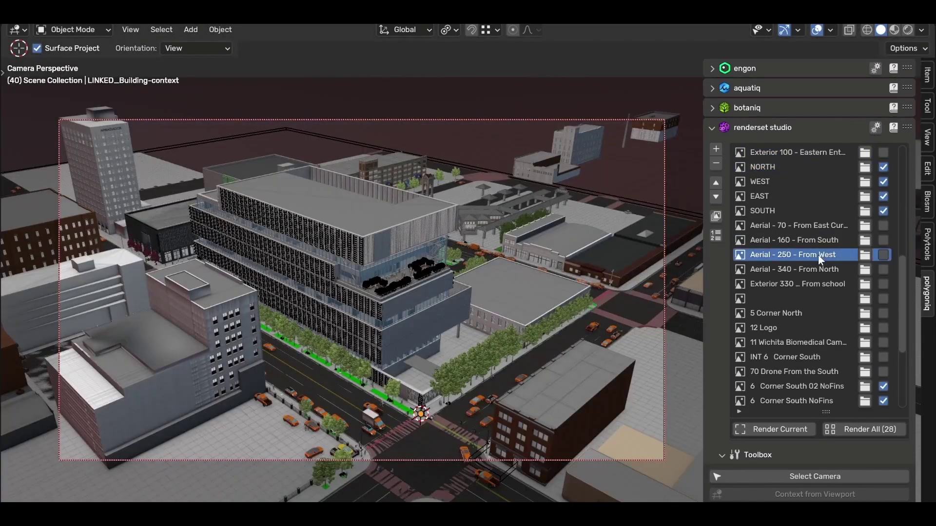
{"action": "scroll", "coordinate": [818, 255], "scroll_direction": "down", "scroll_amount": 7}
{"action": "left_click", "coordinate": [806, 286]}
{"action": "scroll", "coordinate": [804, 303], "scroll_direction": "down", "scroll_amount": 3}
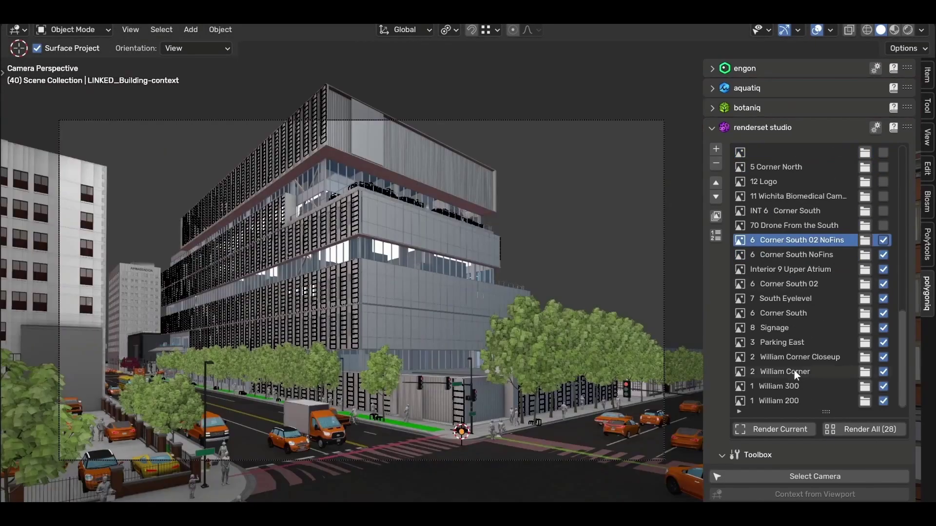
{"action": "left_click", "coordinate": [794, 370]}
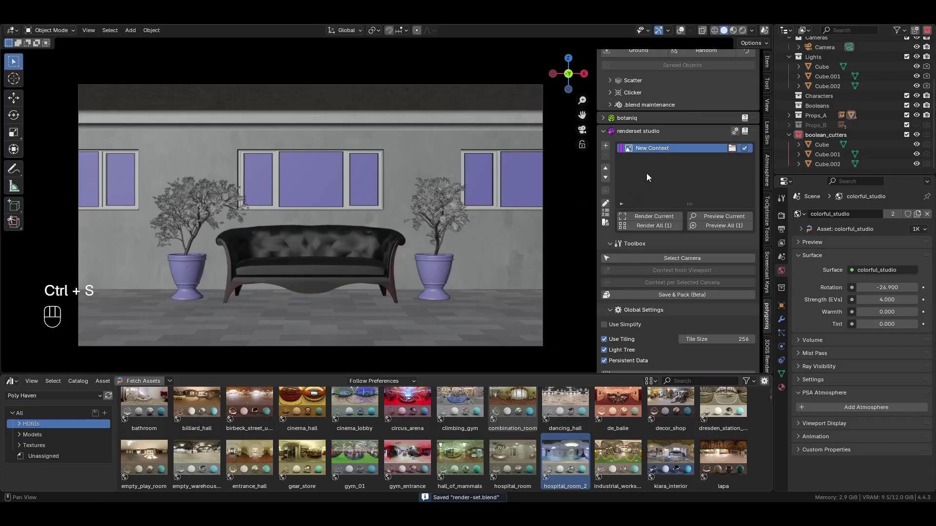
- Add a new render context, and create another one from a closer, angled viewport view of the sofa and plants
{"action": "left_click", "coordinate": [605, 146]}
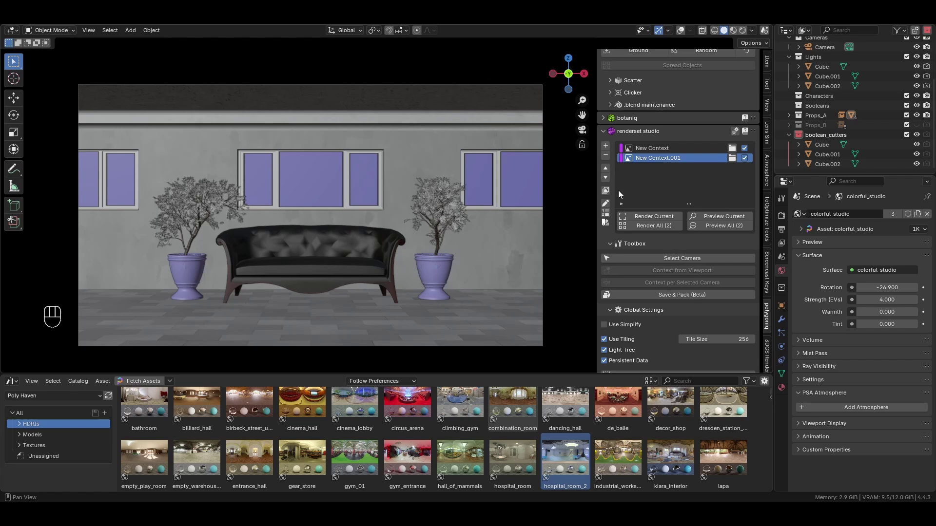
{"action": "middle_click_drag", "start_coordinate": [618, 190], "coordinate": [487, 218]}
{"action": "left_click", "coordinate": [454, 222]}
{"action": "scroll", "coordinate": [449, 223], "scroll_direction": "up", "scroll_amount": 3}
{"action": "scroll", "coordinate": [448, 218], "scroll_direction": "up", "scroll_amount": 2}
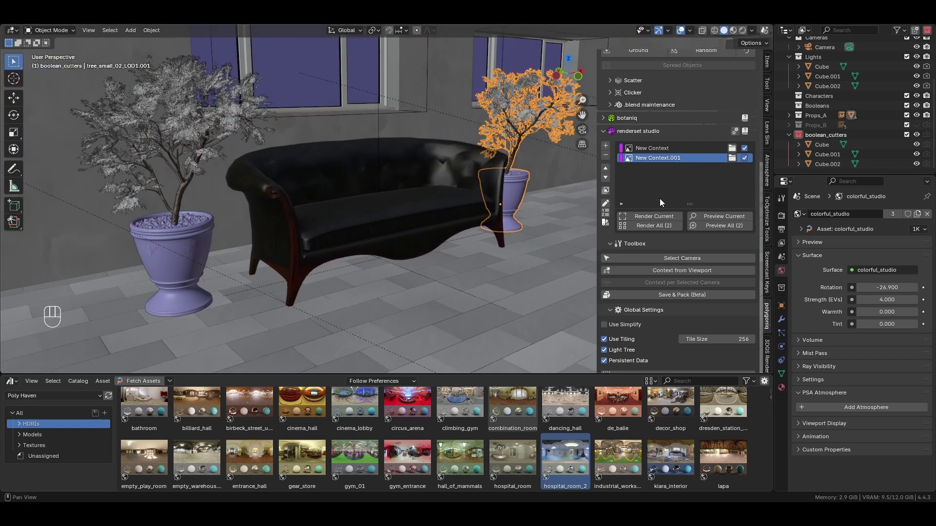
{"action": "left_click", "coordinate": [674, 270]}
- Select Camera, Camera.001 and Camera.002 and create a render context for each selected camera
{"action": "middle_click_drag", "start_coordinate": [439, 258], "coordinate": [414, 256]}
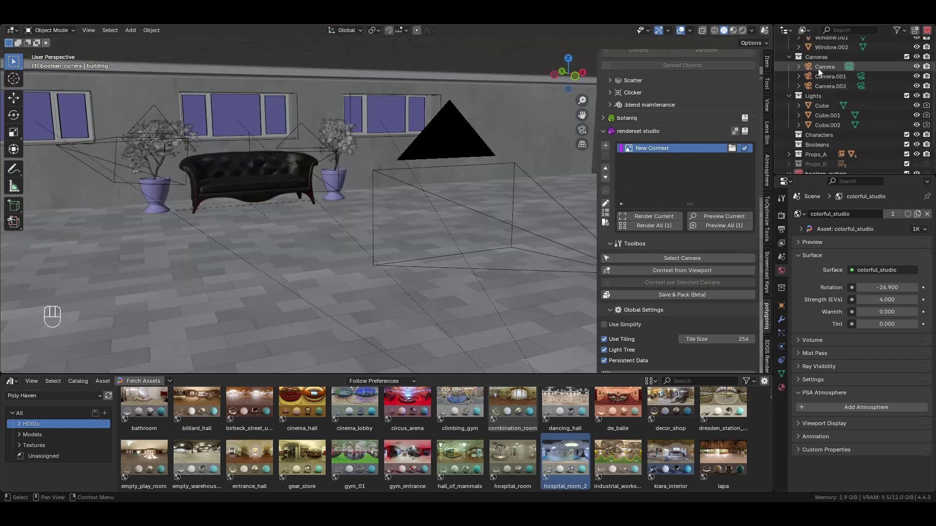
{"action": "left_click", "coordinate": [820, 67]}
{"action": "left_click", "coordinate": [824, 77], "text": "shift"}
{"action": "left_click", "coordinate": [825, 86], "text": "shift"}
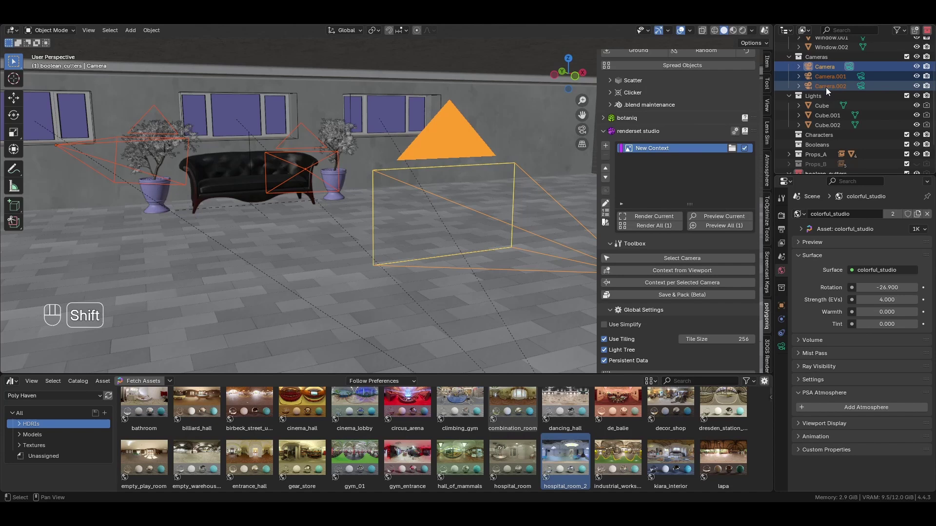
{"action": "left_click", "coordinate": [677, 283]}
- Look through the active camera and check the views of the Camera.001 and Camera.002 contexts
{"action": "key", "text": "KP_0"}
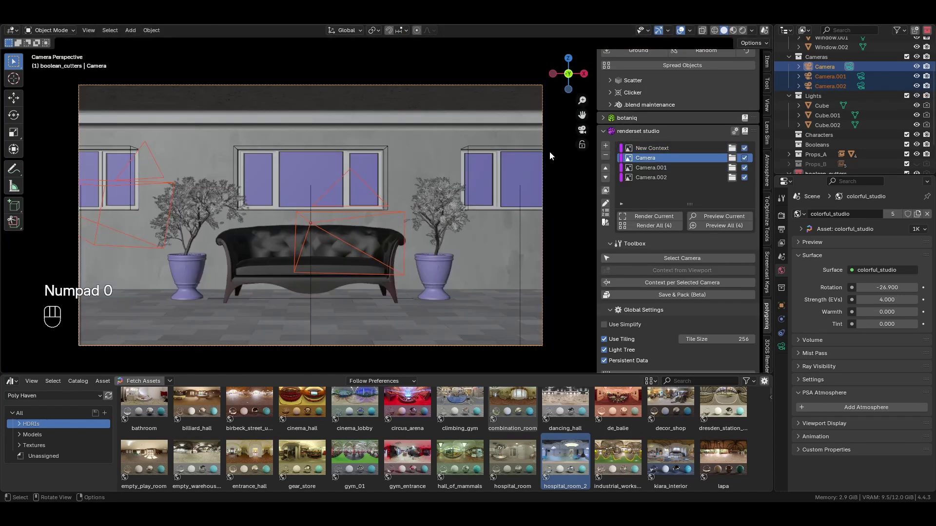
{"action": "left_click", "coordinate": [663, 167]}
{"action": "left_click", "coordinate": [663, 179]}
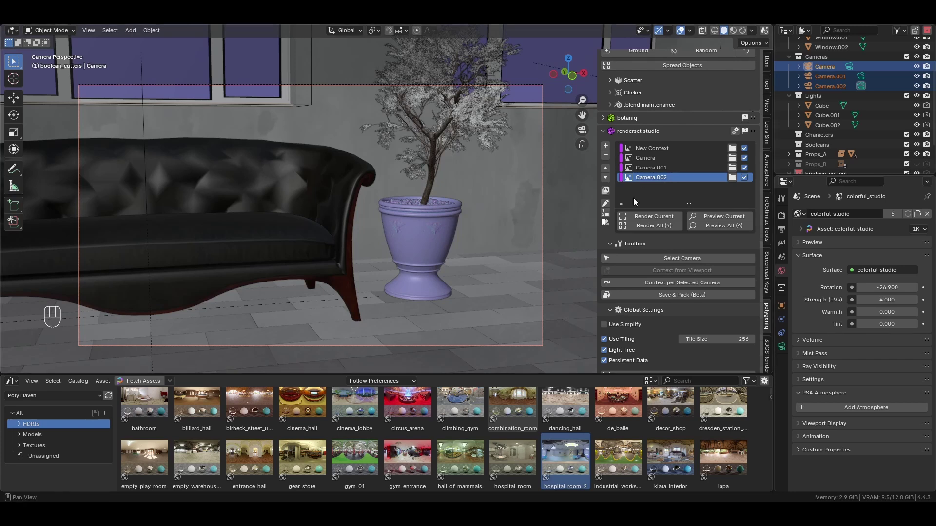
- Rename the Camera context to Cam Wide and set its colour label to blue
{"action": "left_click", "coordinate": [663, 159]}
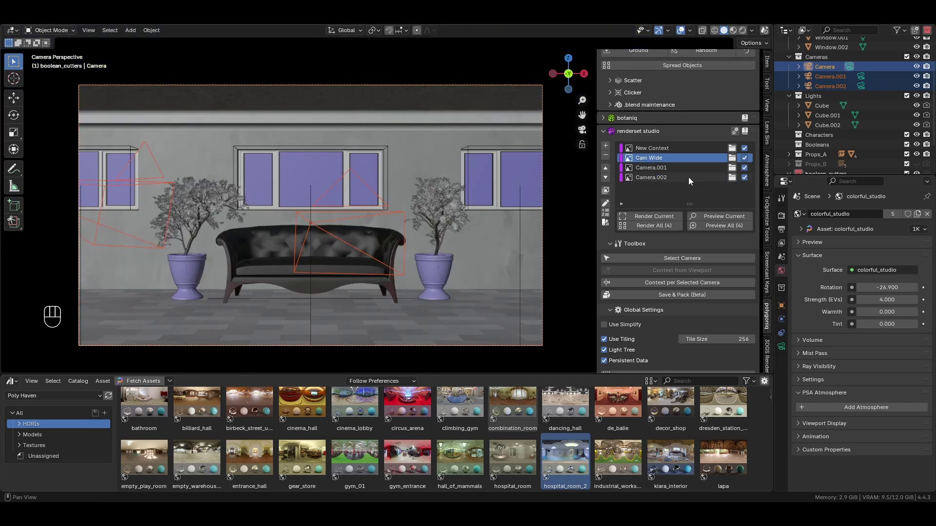
{"action": "scroll", "coordinate": [688, 177], "scroll_direction": "down", "scroll_amount": 7}
{"action": "left_click", "coordinate": [746, 254]}
{"action": "scroll", "coordinate": [707, 222], "scroll_direction": "up", "scroll_amount": 5}
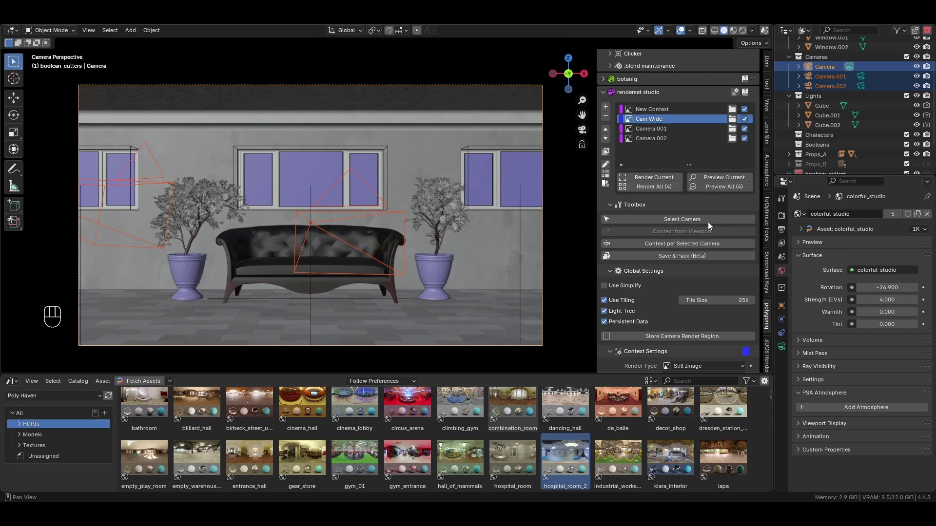
- Rename the Camera.001 context to Cam Mid Left and set its colour label to red
{"action": "double_click", "coordinate": [683, 128]}
{"action": "type", "text": "Cam Mid Left"}
{"action": "key", "text": "Return"}
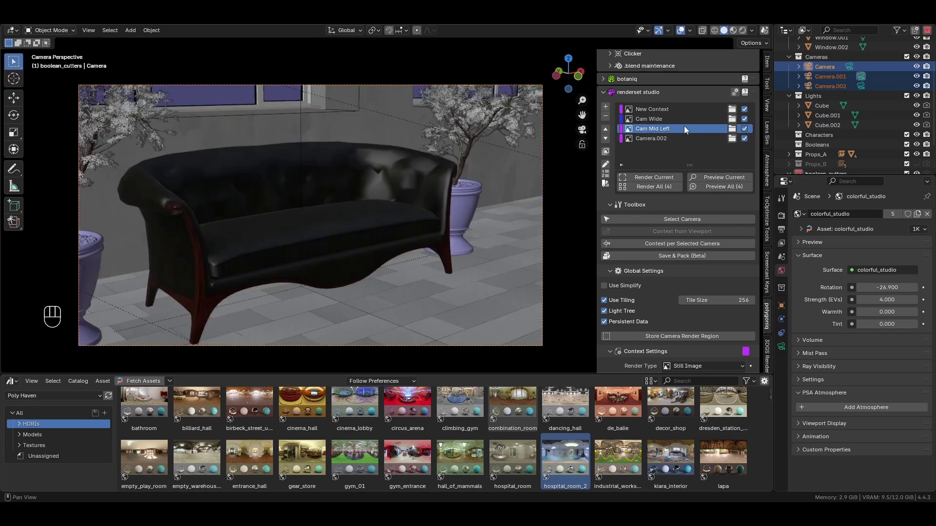
{"action": "scroll", "coordinate": [721, 244], "scroll_direction": "down", "scroll_amount": 3}
{"action": "left_click", "coordinate": [747, 297]}
{"action": "left_click", "coordinate": [828, 190]}
{"action": "scroll", "coordinate": [688, 253], "scroll_direction": "up", "scroll_amount": 6}
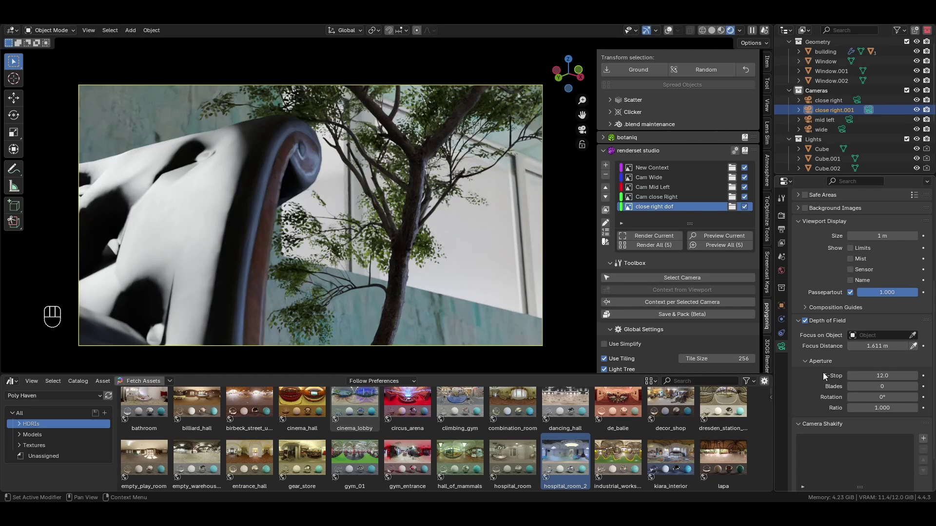
- Store the close right.001 camera's F-Stop as a property remembered by each render context
{"action": "right_click", "coordinate": [889, 375]}
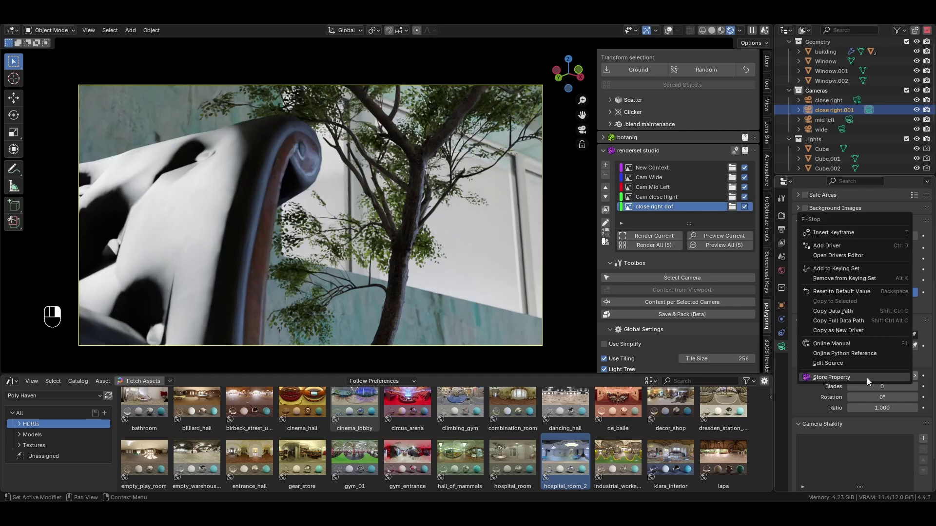
{"action": "left_click", "coordinate": [834, 379]}
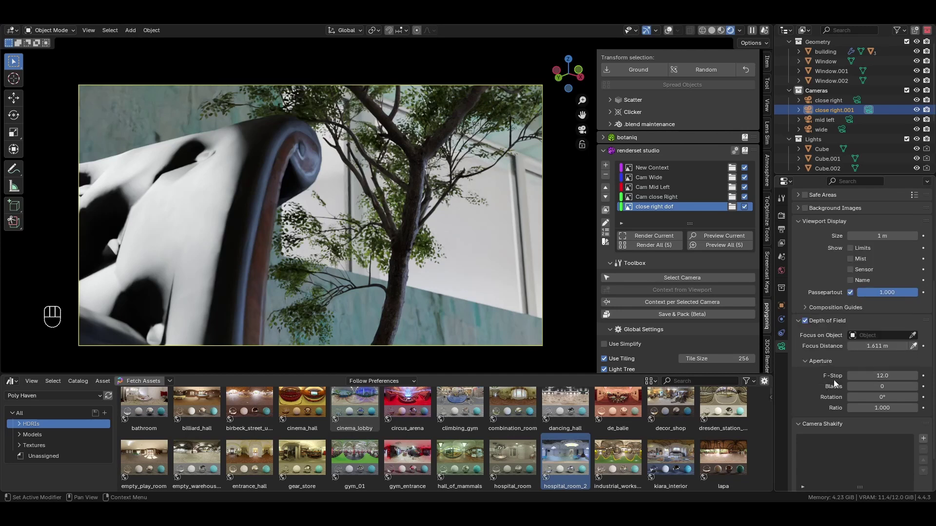
- Add another render context and name it close right no dof
{"action": "left_click", "coordinate": [606, 167]}
{"action": "double_click", "coordinate": [698, 216]}
{"action": "key", "text": "BackSpace"}
{"action": "key", "text": "BackSpace"}
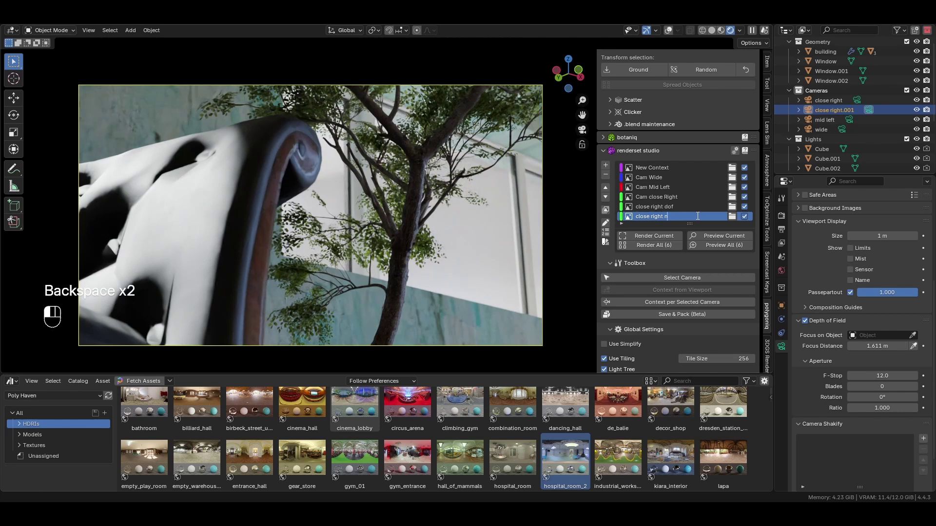
{"action": "type", "text": "o dof"}
{"action": "key", "text": "Return"}
- Lower the camera's F-Stop to 1.2 in the close right dof context
{"action": "left_click", "coordinate": [673, 207]}
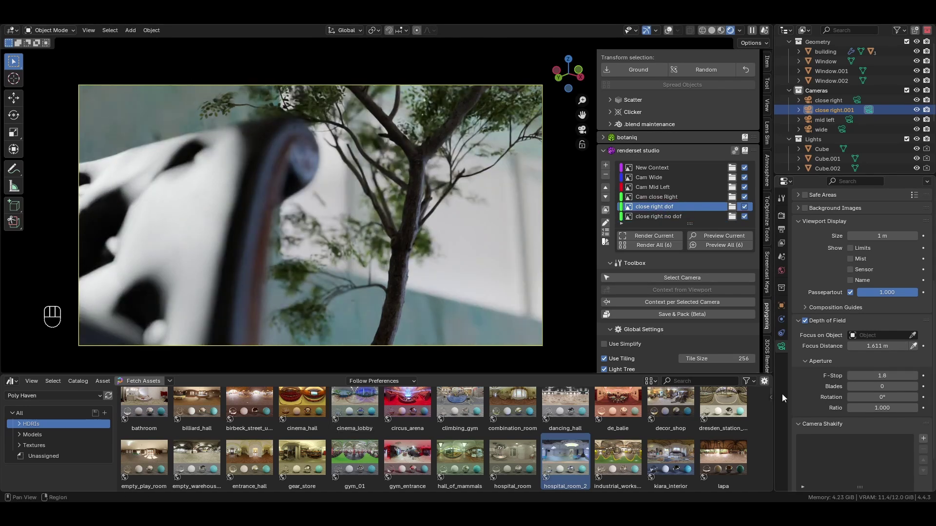
{"action": "left_click", "coordinate": [672, 216]}
{"action": "left_click", "coordinate": [668, 206]}
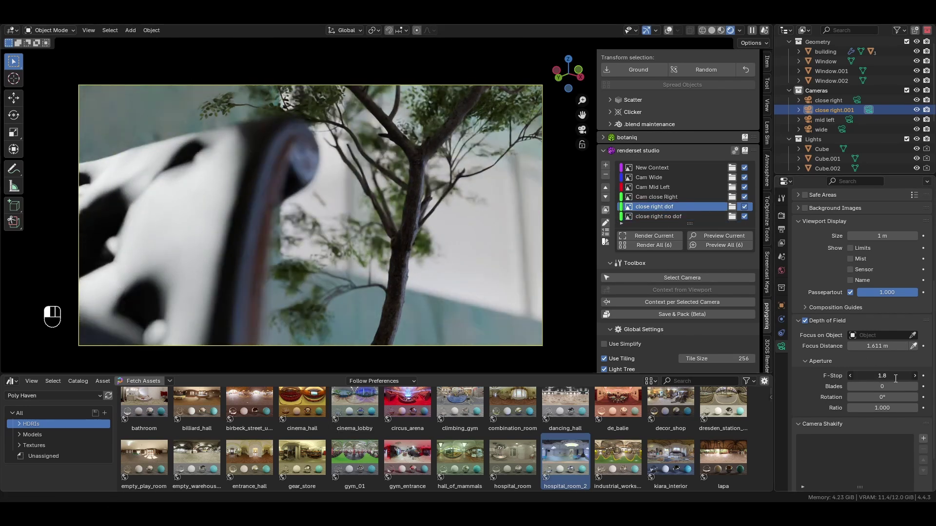
{"action": "left_click", "coordinate": [849, 376]}
- Compare the depth of field between the close right no dof and close right dof contexts
{"action": "left_click", "coordinate": [680, 217]}
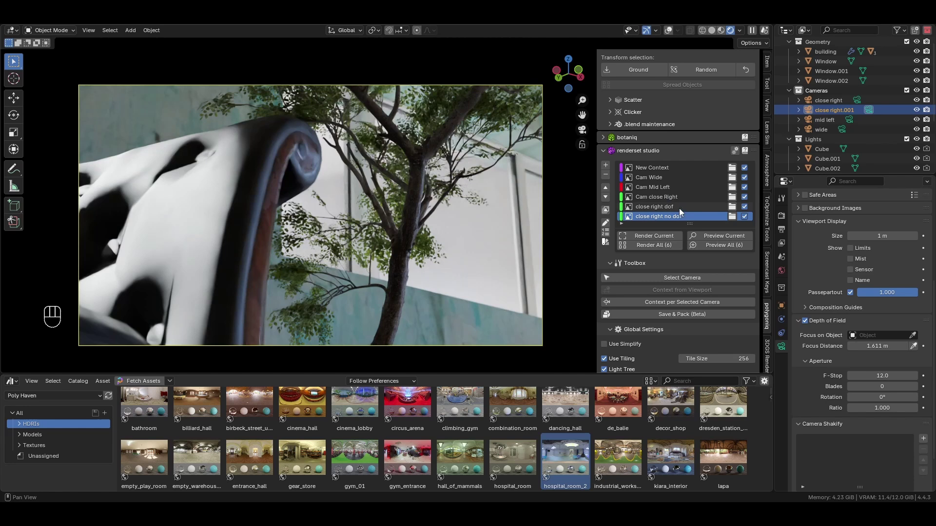
{"action": "left_click", "coordinate": [680, 207]}
{"action": "left_click", "coordinate": [680, 216]}
{"action": "left_click", "coordinate": [680, 206]}
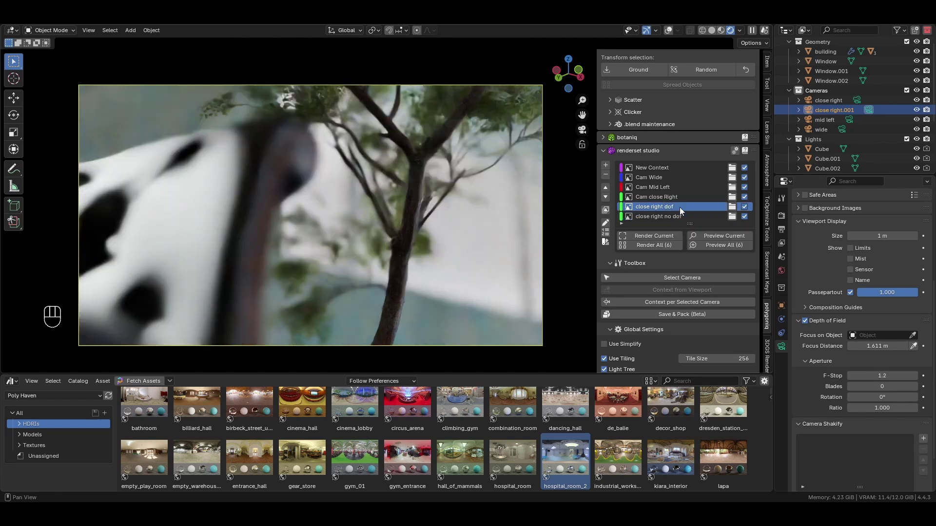
- Assign the close right camera to the Cam close Right context and switch back to the wide camera context
{"action": "scroll", "coordinate": [656, 219], "scroll_direction": "up", "scroll_amount": 1}
{"action": "left_click", "coordinate": [655, 218]}
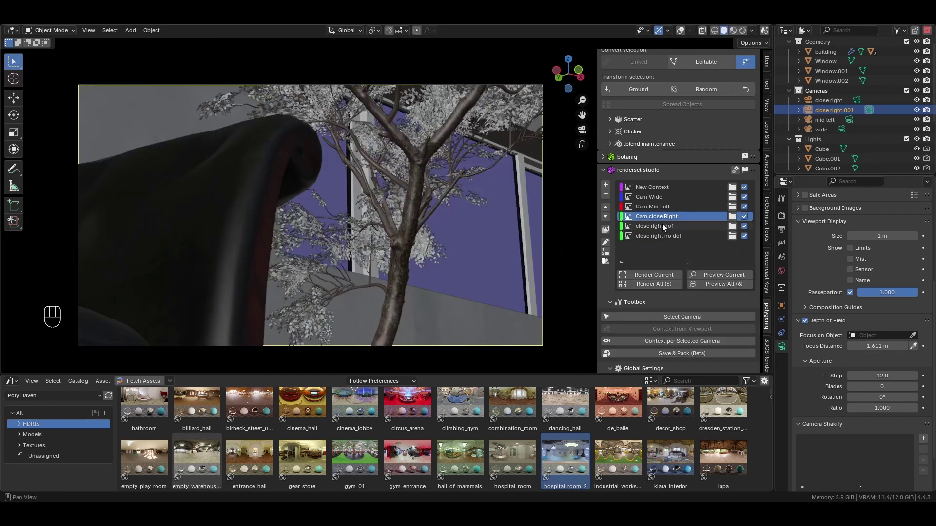
{"action": "scroll", "coordinate": [658, 223], "scroll_direction": "down", "scroll_amount": 6}
{"action": "scroll", "coordinate": [633, 219], "scroll_direction": "down", "scroll_amount": 15}
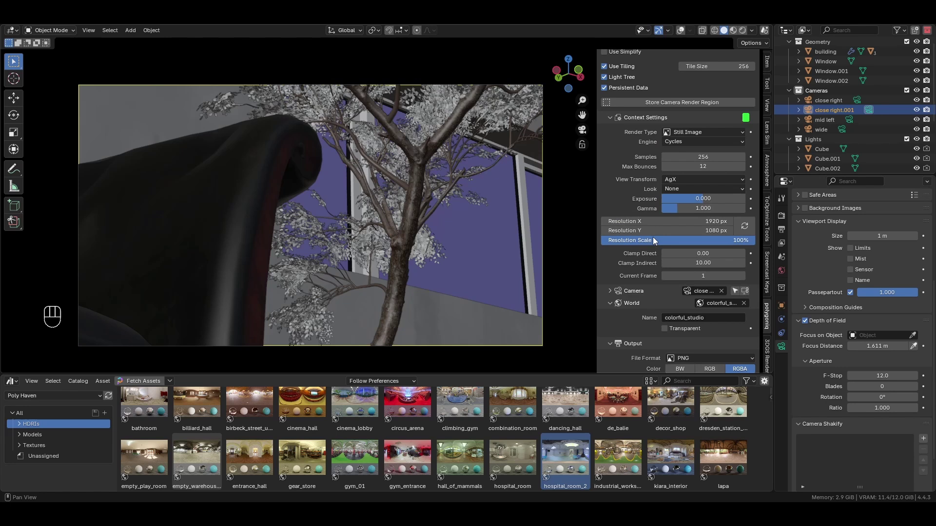
{"action": "left_click", "coordinate": [703, 212]}
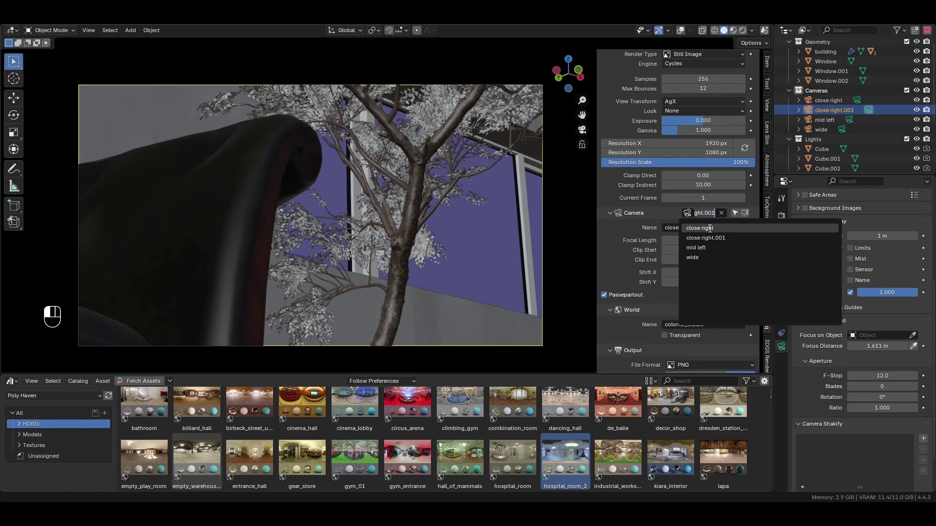
{"action": "left_click", "coordinate": [700, 228]}
{"action": "scroll", "coordinate": [648, 233], "scroll_direction": "up", "scroll_amount": 15}
{"action": "left_click", "coordinate": [663, 198]}
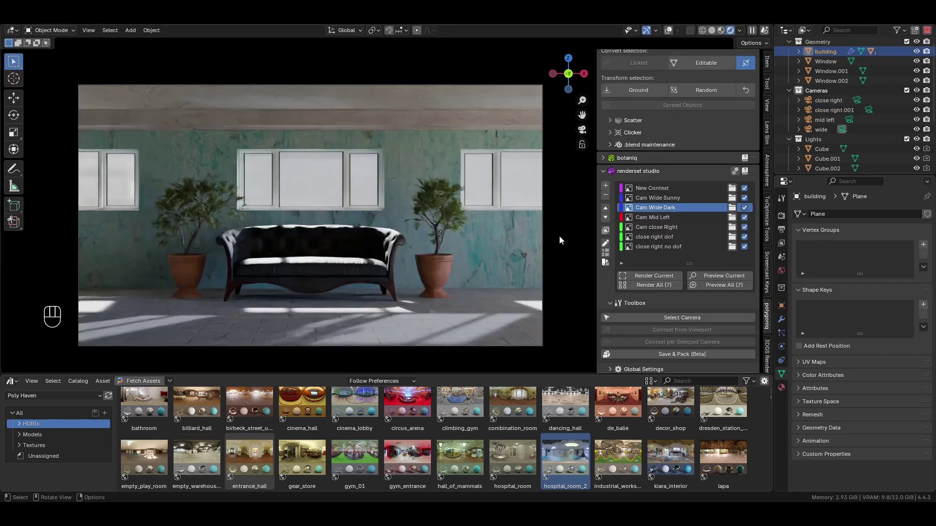
- Set the World of the Cam Wide Dark context to autoshop_01
{"action": "left_click", "coordinate": [673, 206]}
{"action": "scroll", "coordinate": [658, 214], "scroll_direction": "down", "scroll_amount": 6}
{"action": "left_click", "coordinate": [610, 288]}
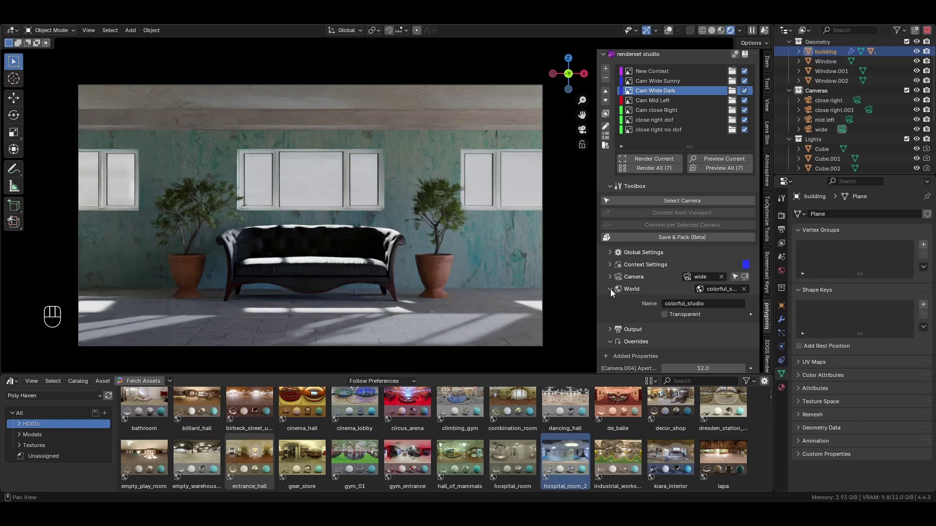
{"action": "scroll", "coordinate": [633, 283], "scroll_direction": "down", "scroll_amount": 2}
{"action": "left_click", "coordinate": [718, 261]}
{"action": "left_click", "coordinate": [721, 276]}
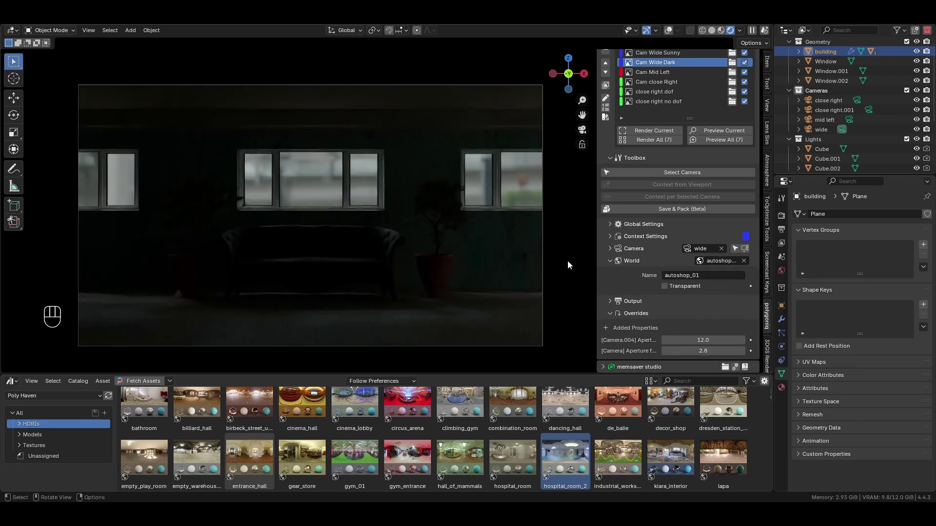
- Switch between the Cam Wide Sunny and Cam Wide Dark contexts to compare their lighting
{"action": "scroll", "coordinate": [666, 98], "scroll_direction": "up", "scroll_amount": 2}
{"action": "left_click", "coordinate": [667, 91]}
{"action": "left_click", "coordinate": [671, 102]}
{"action": "left_click", "coordinate": [666, 92]}
{"action": "left_click", "coordinate": [671, 102]}
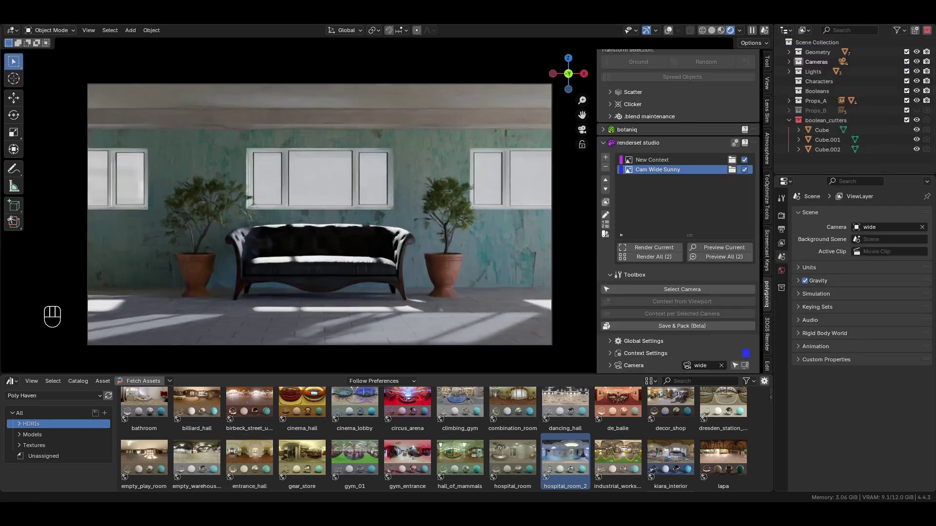
- Review the remembered visibility restrictions in the renderset studio add-on preferences and save the preferences
{"action": "left_click", "coordinate": [351, 254]}
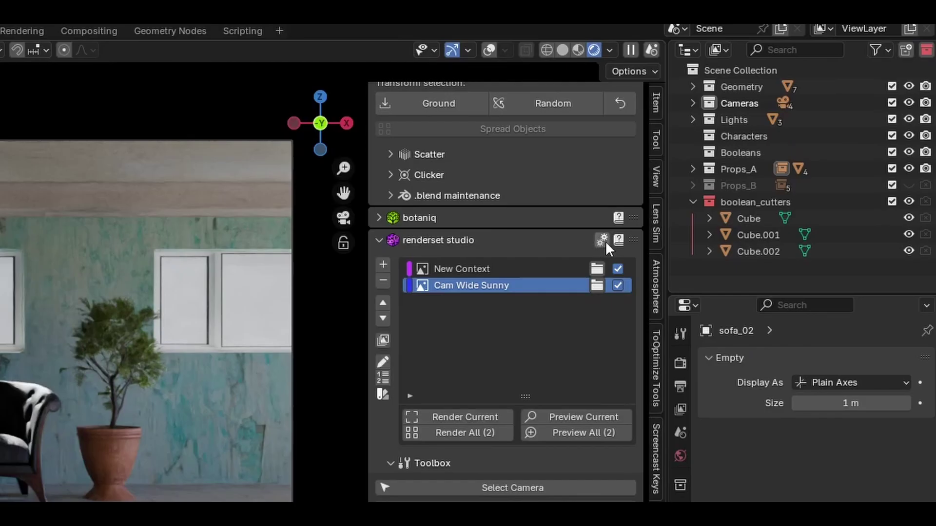
{"action": "left_click", "coordinate": [604, 240]}
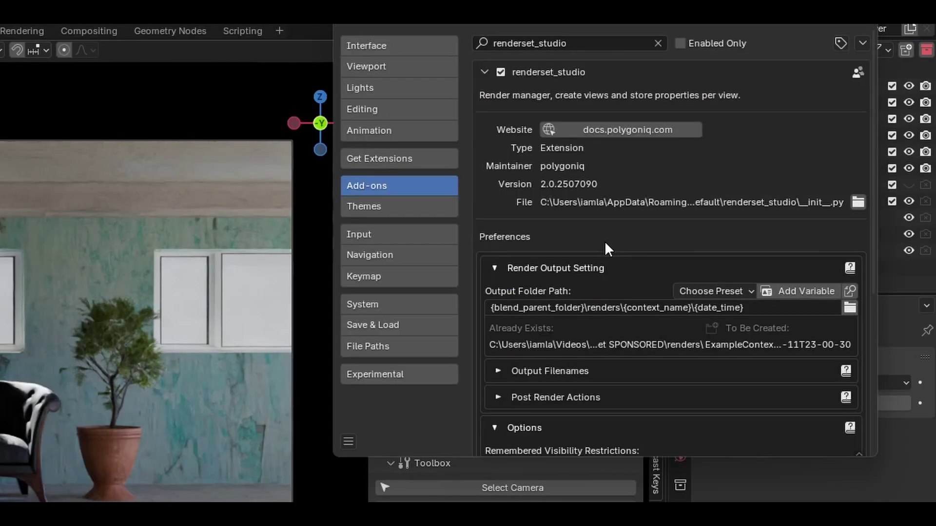
{"action": "scroll", "coordinate": [604, 248], "scroll_direction": "down", "scroll_amount": 5}
{"action": "scroll", "coordinate": [607, 264], "scroll_direction": "down", "scroll_amount": 2}
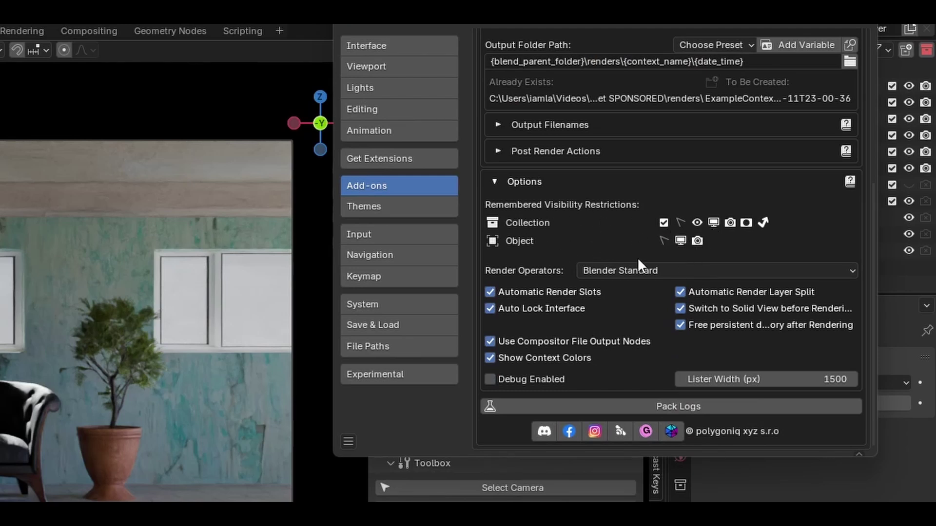
{"action": "left_click", "coordinate": [350, 441]}
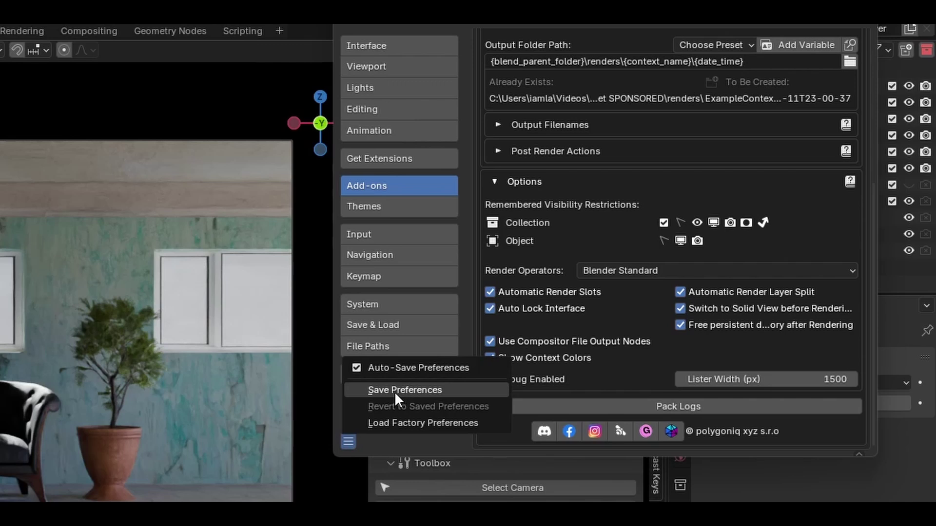
{"action": "left_click", "coordinate": [395, 389]}
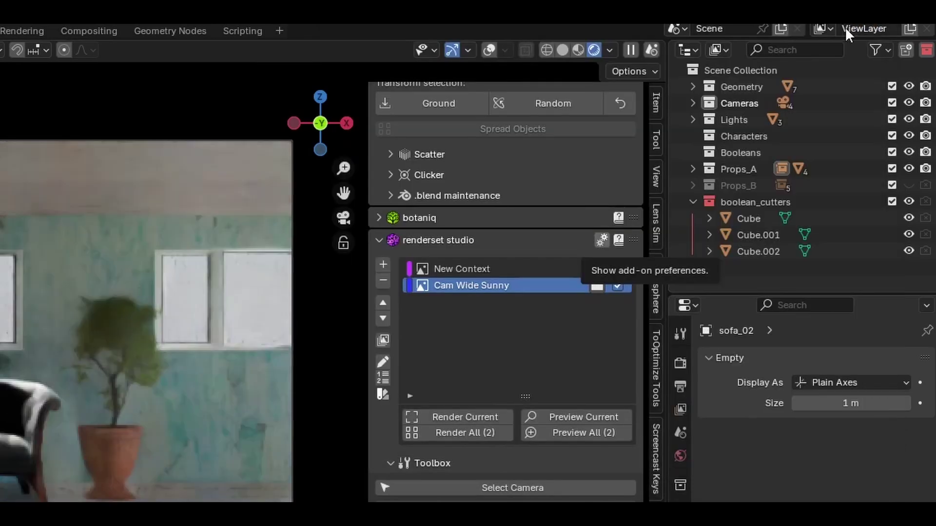
{"action": "left_click", "coordinate": [844, 26]}
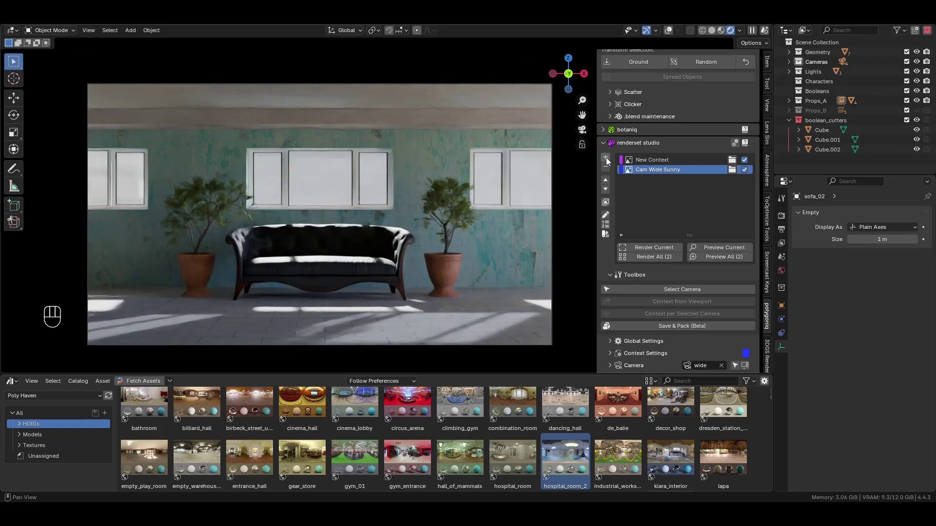
- Add a render context based on Cam Wide Sunny and show the Props_B collection in it instead of Props_A
{"action": "left_click", "coordinate": [383, 264]}
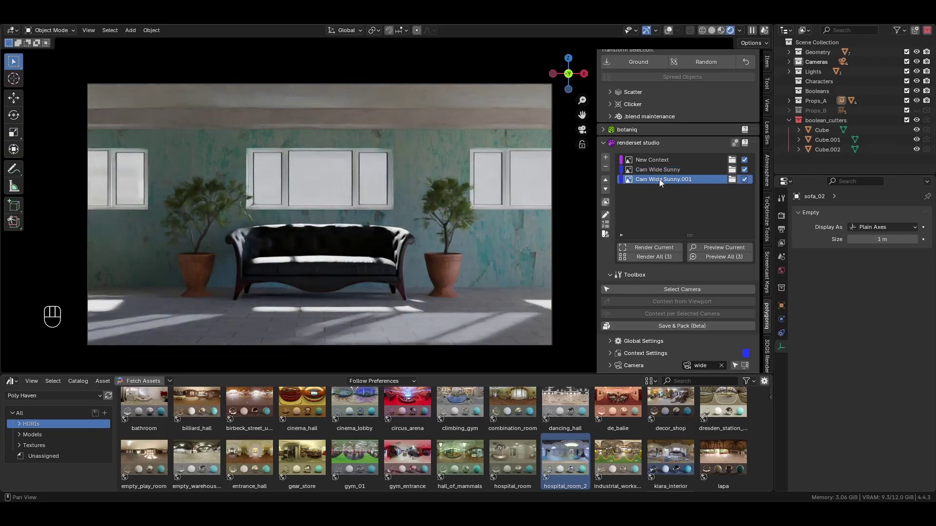
{"action": "left_click", "coordinate": [924, 111]}
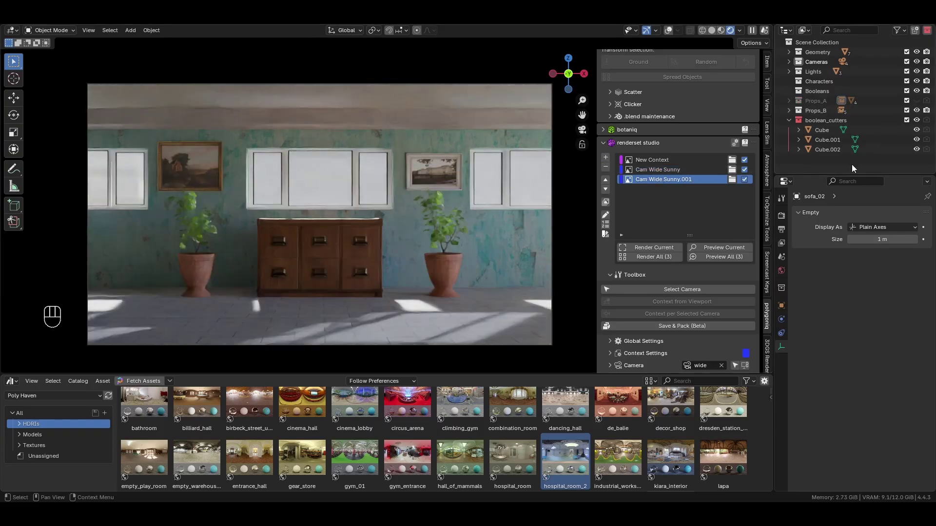
- Switch between Cam Wide Sunny and Cam Wide Sunny.001 to compare their prop collections
{"action": "left_click", "coordinate": [689, 167]}
{"action": "left_click", "coordinate": [688, 181]}
{"action": "left_click", "coordinate": [687, 170]}
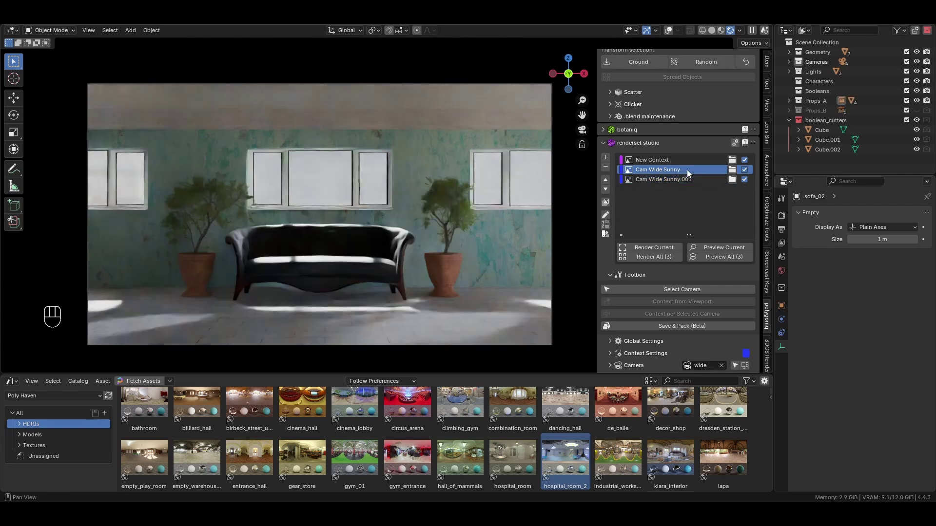
{"action": "left_click", "coordinate": [685, 180]}
- Try to remove the stored F-Stop property of 12.0 from the overrides
{"action": "left_click", "coordinate": [319, 256]}
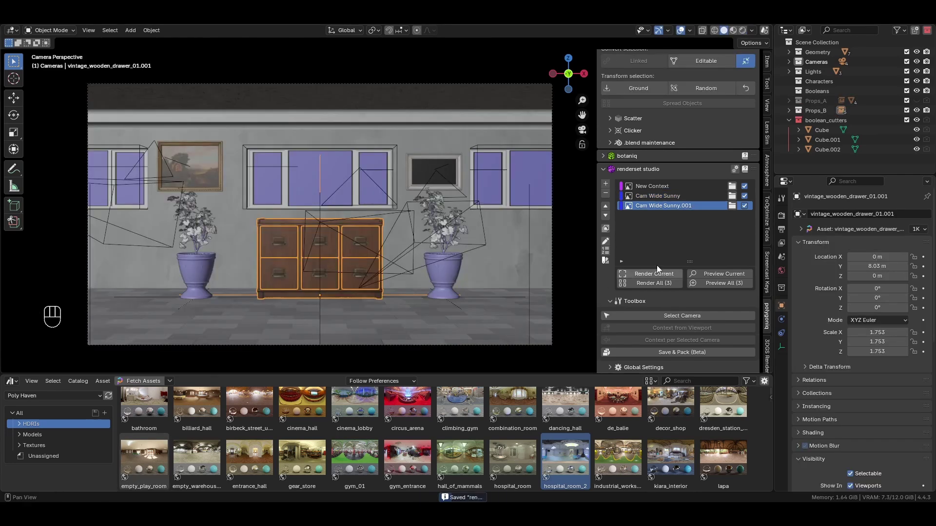
{"action": "left_click_drag", "start_coordinate": [762, 212], "coordinate": [763, 317]}
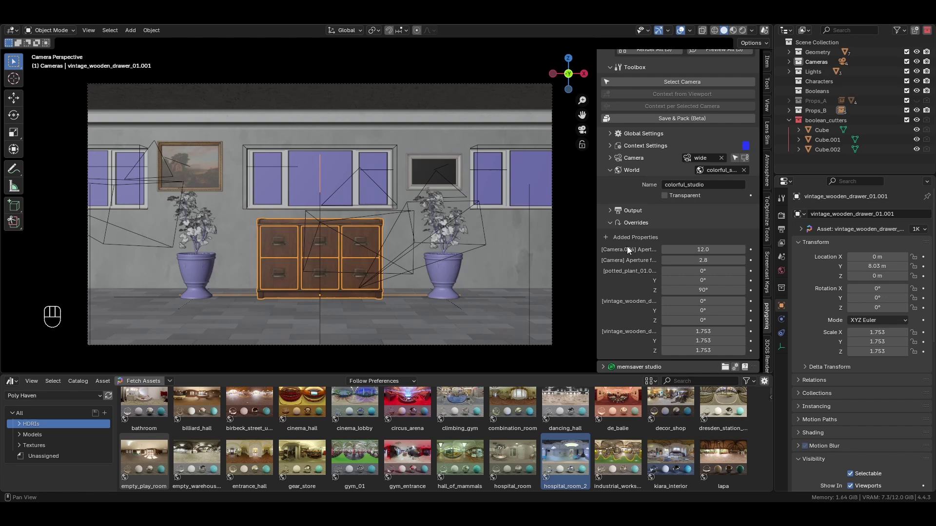
{"action": "right_click", "coordinate": [703, 250]}
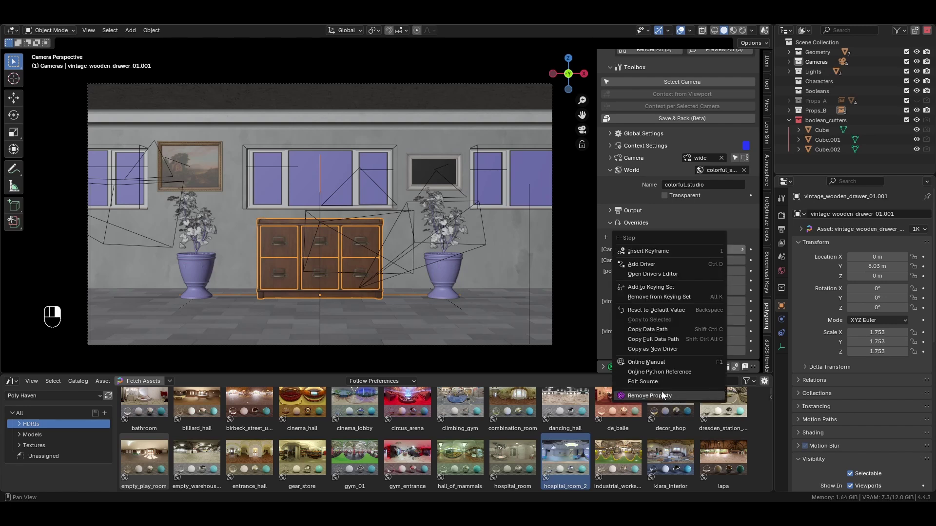
{"action": "left_click", "coordinate": [663, 395]}
{"action": "right_click", "coordinate": [692, 271]}
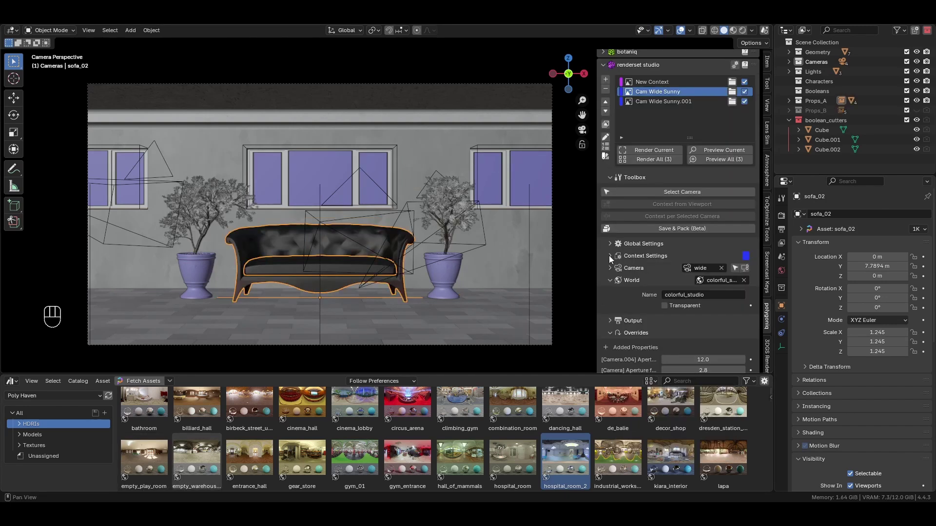
- Set the Cam Wide Sunny context's render type to Animation and its engine to EEVEE
{"action": "left_click", "coordinate": [610, 255]}
{"action": "left_click", "coordinate": [691, 270]}
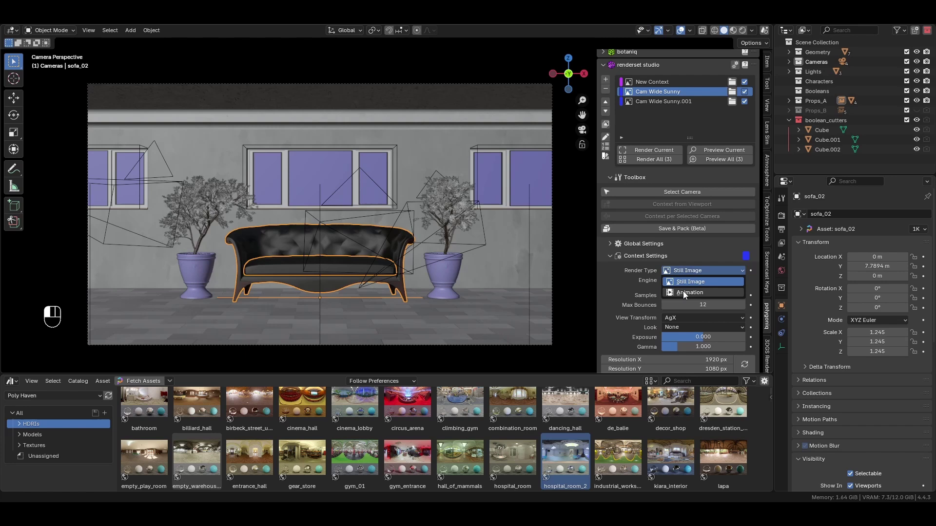
{"action": "left_click", "coordinate": [683, 291]}
{"action": "left_click", "coordinate": [693, 280]}
{"action": "left_click", "coordinate": [698, 295]}
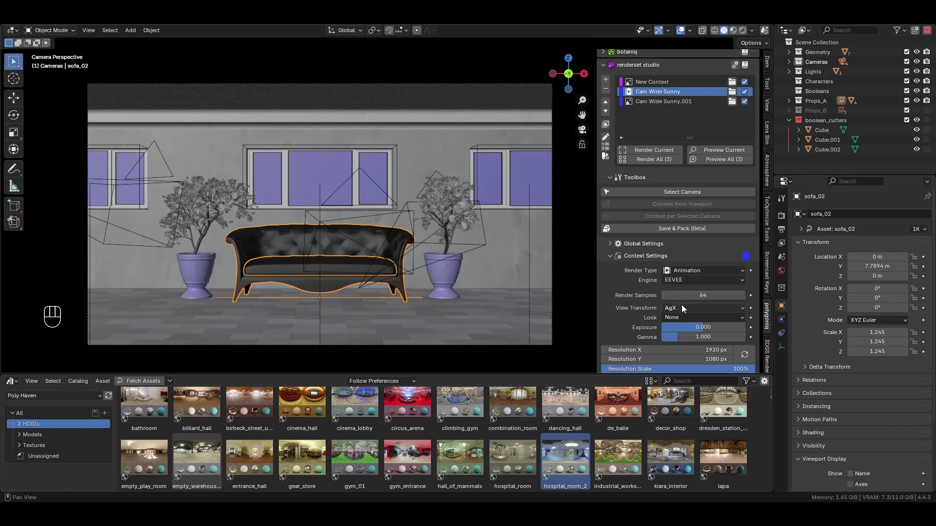
- Set the Cam Wide Sunny context's view transform to Filmic and its exposure to 3.218
{"action": "left_click", "coordinate": [682, 305]}
{"action": "left_click", "coordinate": [681, 319]}
{"action": "left_click_drag", "start_coordinate": [703, 327], "coordinate": [721, 327]}
- Switch between Cam Wide Sunny.001 and Cam Wide Sunny to compare their context settings
{"action": "left_click", "coordinate": [684, 102]}
{"action": "left_click", "coordinate": [685, 92]}
{"action": "left_click", "coordinate": [687, 101]}
{"action": "left_click", "coordinate": [686, 92]}
- Select the wide context camera and store its Focal Length as a per-context property
{"action": "left_click", "coordinate": [682, 191]}
{"action": "right_click", "coordinate": [828, 253]}
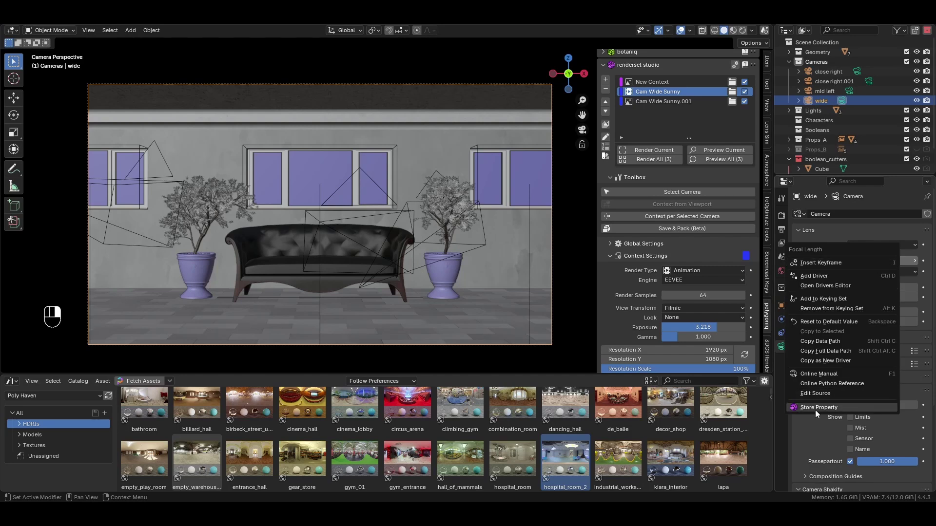
{"action": "key", "text": "Escape"}
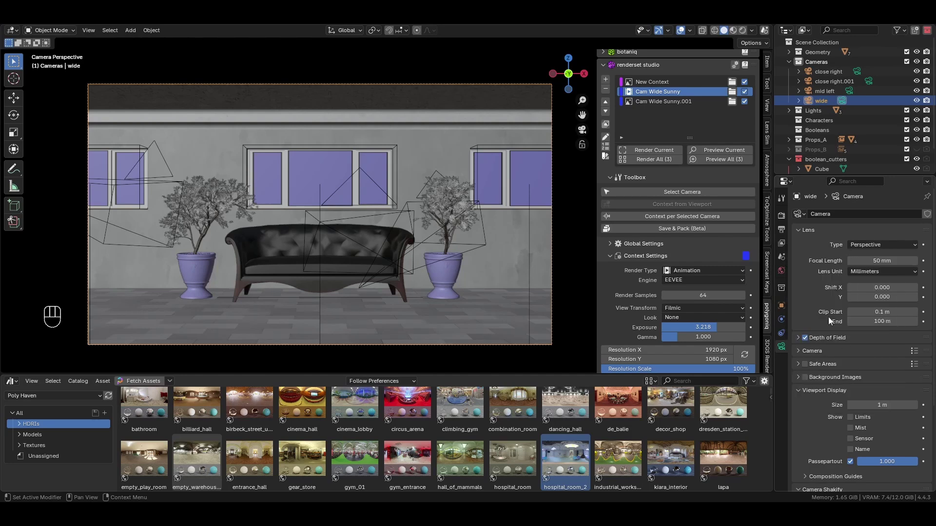
- Use Multi-Edit Mode on all three contexts to set the wide camera's focal length to 60 mm and apply the change
{"action": "left_click", "coordinate": [606, 124]}
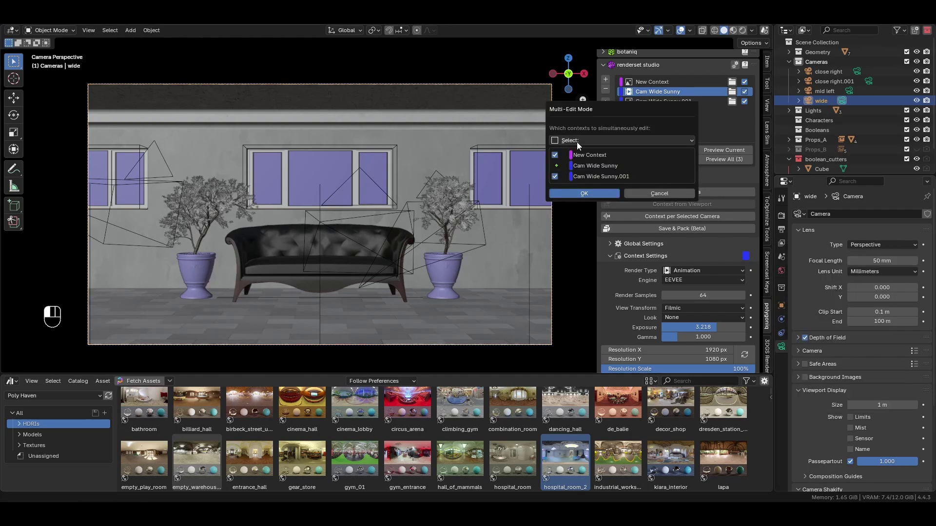
{"action": "left_click", "coordinate": [584, 193]}
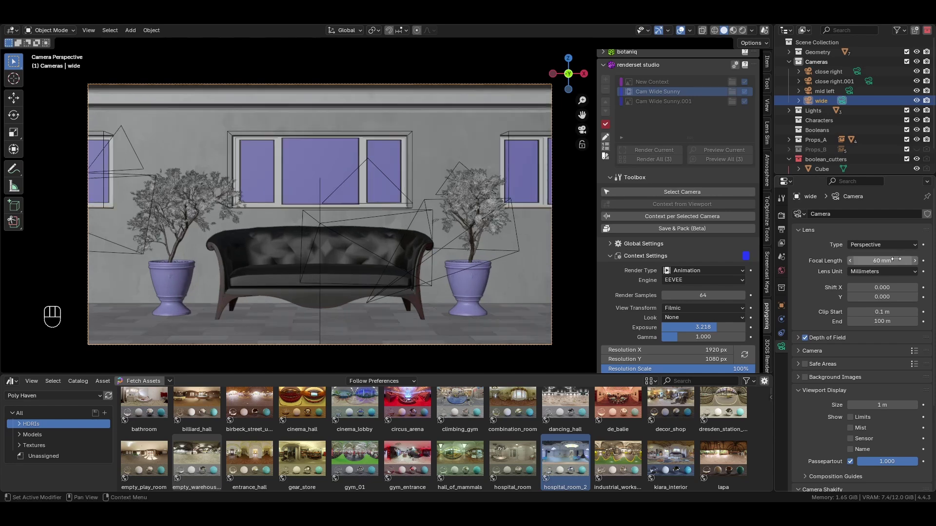
{"action": "scroll", "coordinate": [669, 233], "scroll_direction": "up", "scroll_amount": 2}
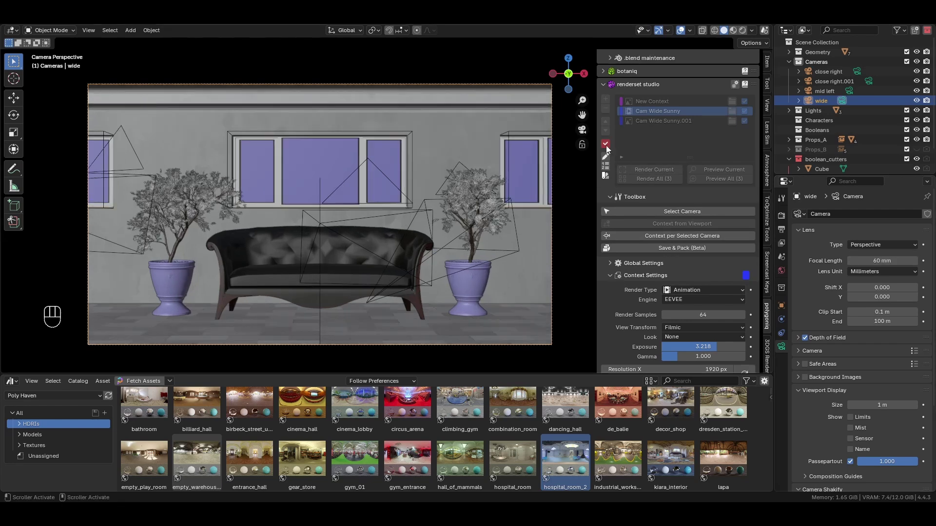
{"action": "left_click", "coordinate": [606, 144]}
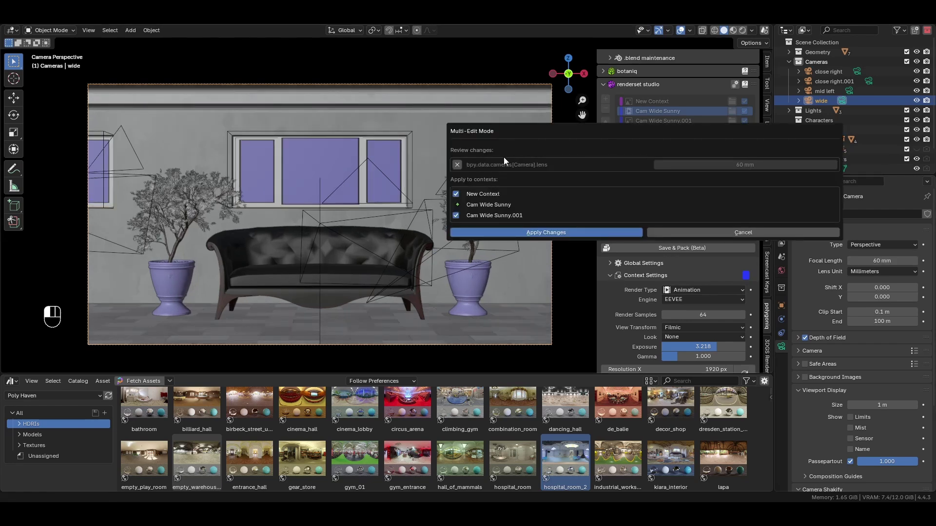
{"action": "left_click", "coordinate": [545, 231]}
- Switch between Cam Wide Sunny.001 and Cam Wide Sunny to check the camera focal length in each
{"action": "left_click", "coordinate": [660, 120]}
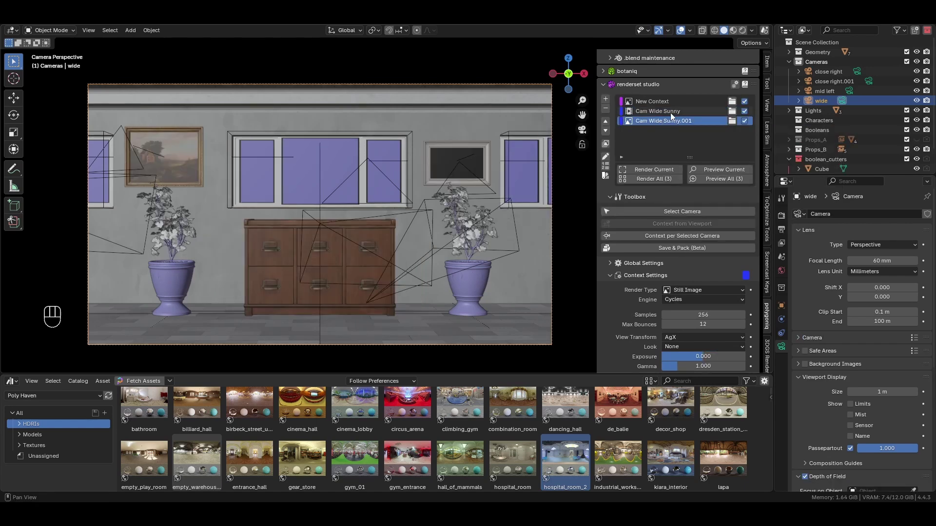
{"action": "left_click", "coordinate": [670, 113]}
{"action": "left_click", "coordinate": [671, 122]}
{"action": "left_click", "coordinate": [674, 112]}
- Expand the Output and Post Render Actions settings of Cam Wide Sunny and unlock its post render actions for editing
{"action": "scroll", "coordinate": [618, 307], "scroll_direction": "up", "scroll_amount": 2}
{"action": "left_click", "coordinate": [611, 342]}
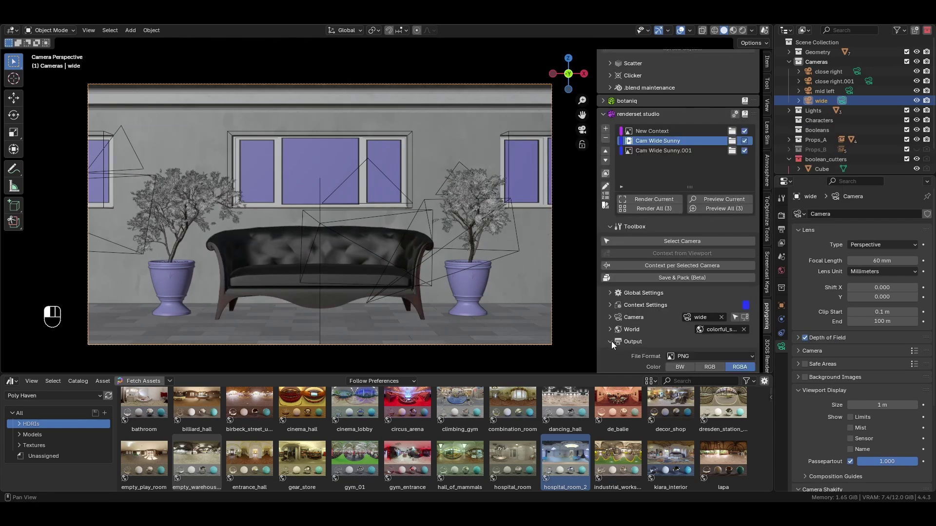
{"action": "scroll", "coordinate": [630, 302], "scroll_direction": "down", "scroll_amount": 4}
{"action": "left_click", "coordinate": [611, 341]}
{"action": "scroll", "coordinate": [631, 306], "scroll_direction": "down", "scroll_amount": 4}
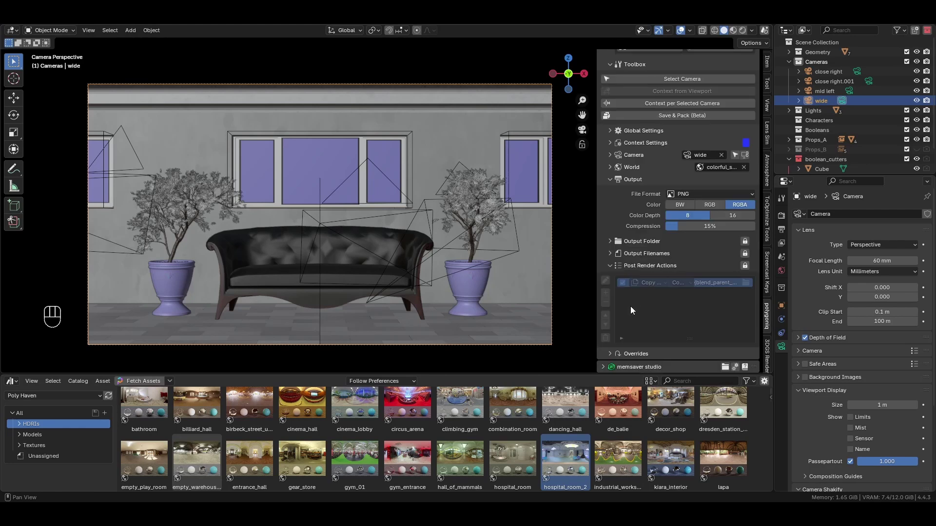
{"action": "left_click", "coordinate": [745, 266]}
- Add a post render action of type Post on slack to the Cam Wide Sunny context
{"action": "left_click", "coordinate": [578, 276]}
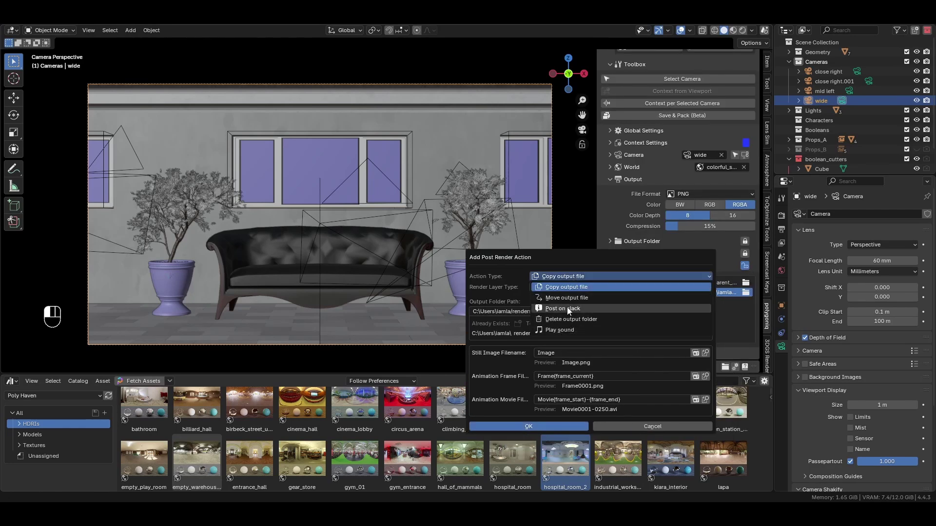
{"action": "left_click", "coordinate": [561, 331]}
{"action": "left_click", "coordinate": [592, 298]}
{"action": "left_click", "coordinate": [606, 329]}
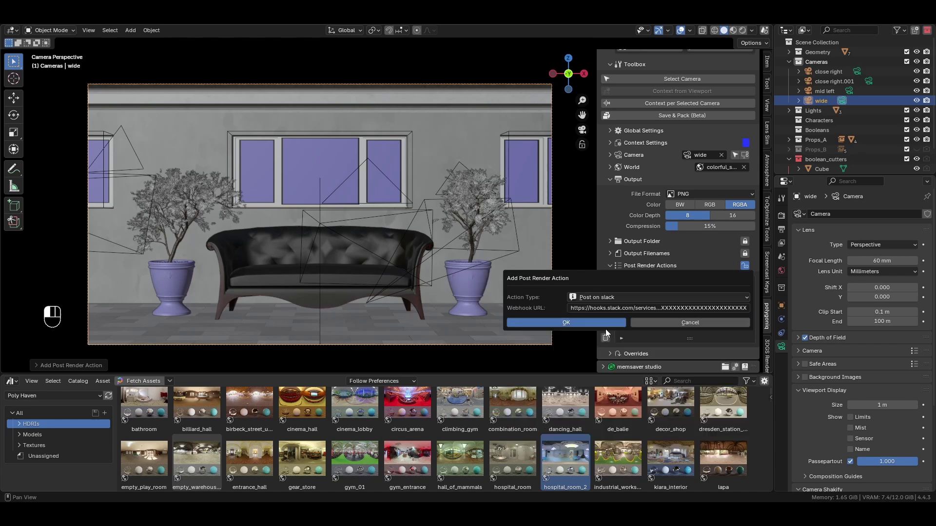
{"action": "left_click", "coordinate": [601, 320]}
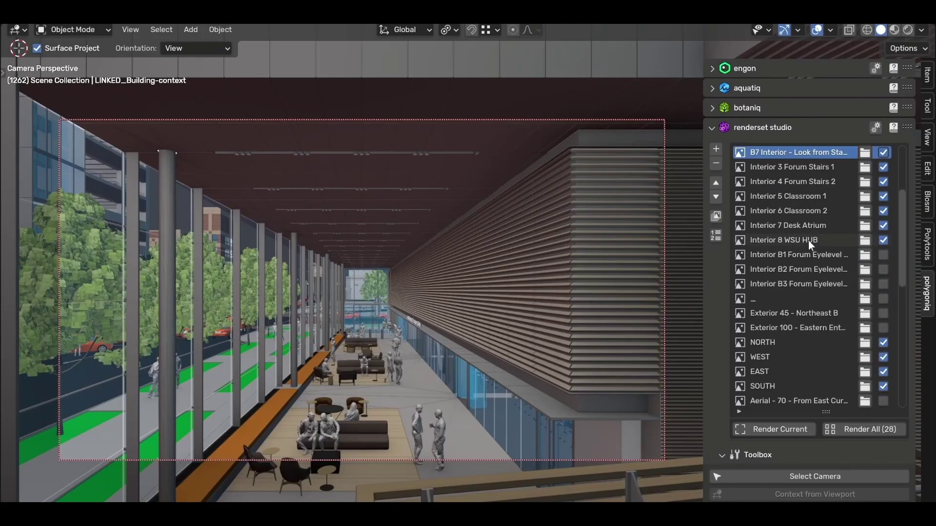
- Browse the building project's contexts, viewing Interior 8 WSU HUB and Aerial - 250 - From West
{"action": "left_click", "coordinate": [808, 241]}
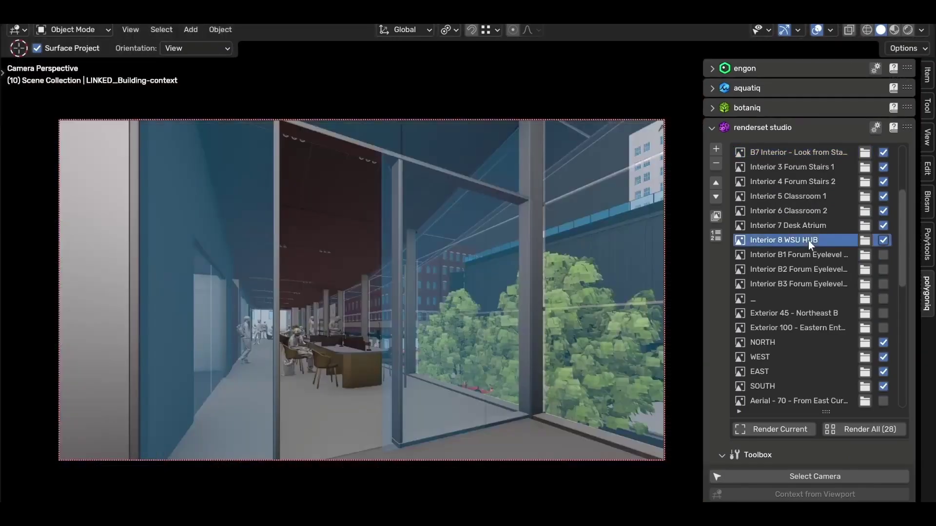
{"action": "scroll", "coordinate": [806, 256], "scroll_direction": "down", "scroll_amount": 3}
{"action": "left_click", "coordinate": [806, 256]}
{"action": "scroll", "coordinate": [809, 256], "scroll_direction": "down", "scroll_amount": 3}
{"action": "left_click", "coordinate": [818, 255]}
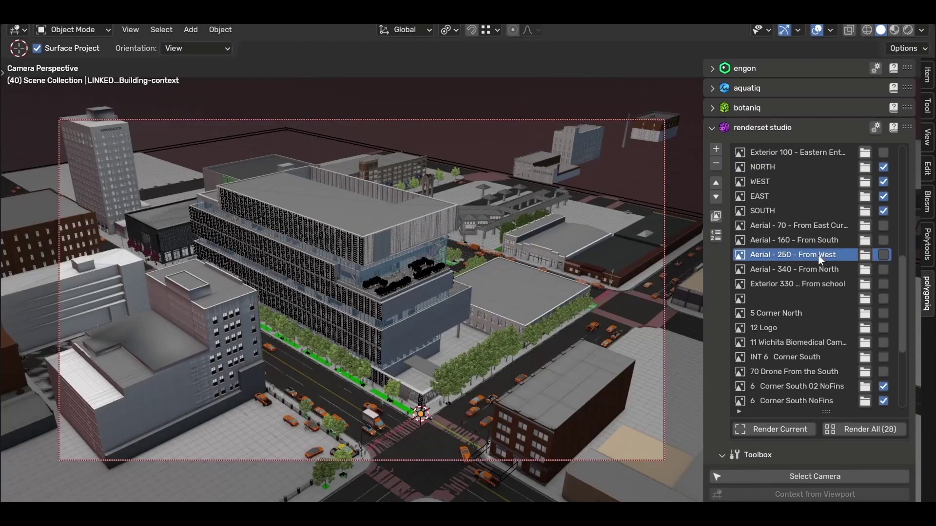
- Switch to the 6 Corner South 02 NoFins context and render it
{"action": "left_click", "coordinate": [806, 286]}
{"action": "scroll", "coordinate": [804, 312], "scroll_direction": "down", "scroll_amount": 2}
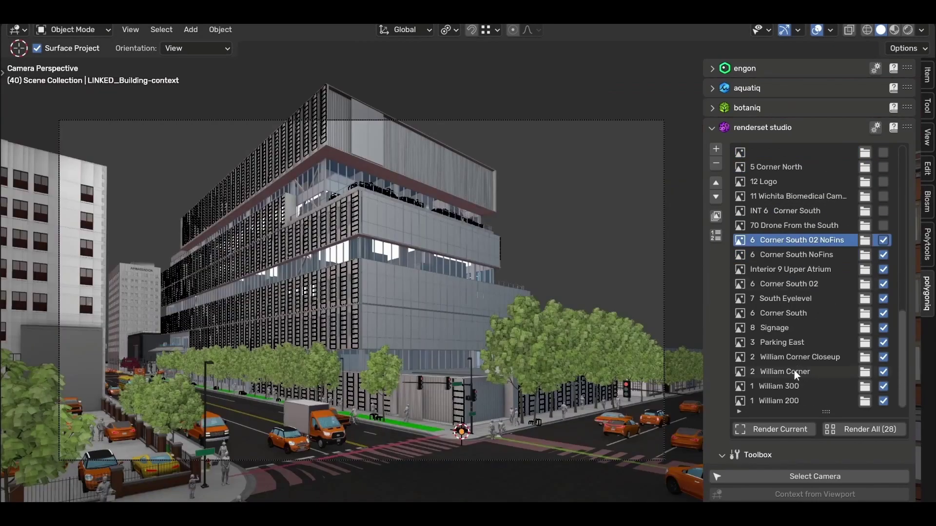
{"action": "left_click", "coordinate": [780, 429]}
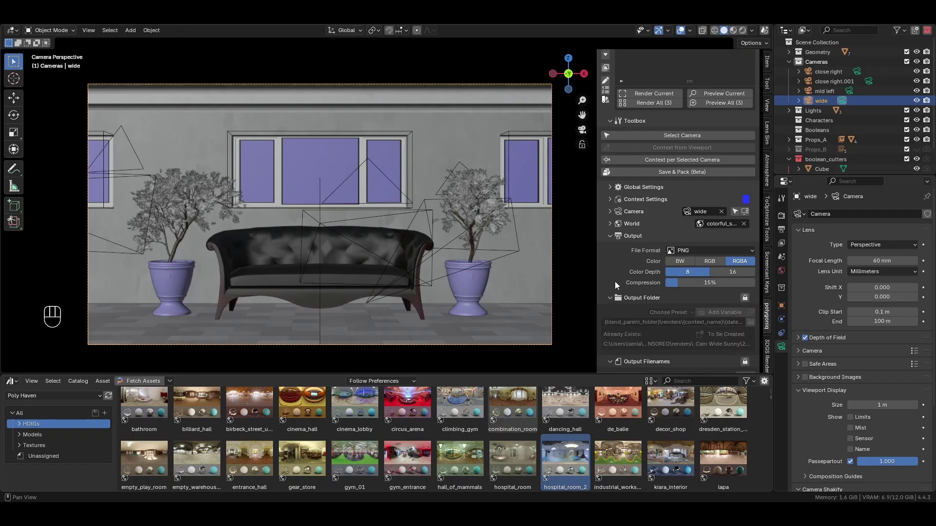
- Unlock the Output Folder and Output Filenames settings of Cam Wide Sunny and enter Ren as the still image filename
{"action": "scroll", "coordinate": [615, 282], "scroll_direction": "down", "scroll_amount": 5}
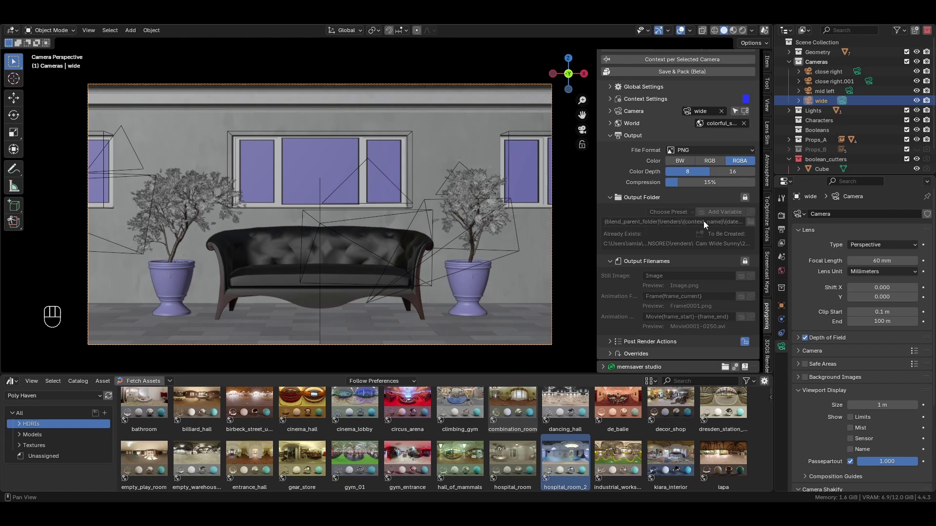
{"action": "left_click", "coordinate": [745, 261]}
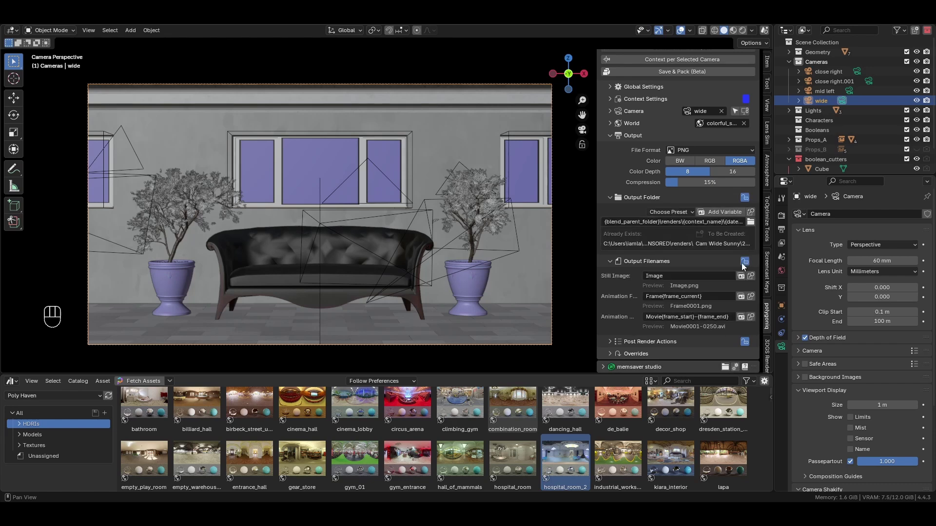
{"action": "left_click", "coordinate": [666, 277]}
{"action": "type", "text": "Ren"}
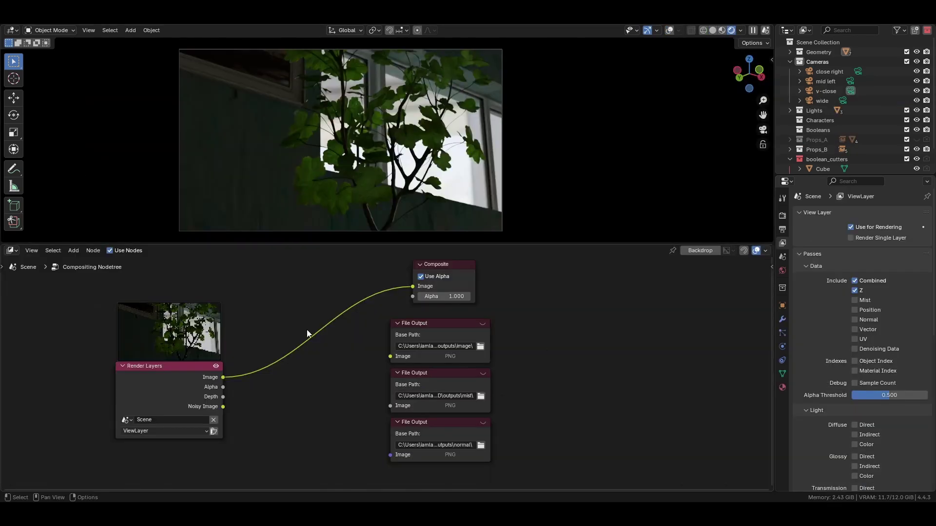
- Enable the Mist and Normal passes of the view layer and preview the Normal and Mist render passes in the viewport
{"action": "left_click", "coordinate": [854, 320]}
{"action": "left_click", "coordinate": [740, 31]}
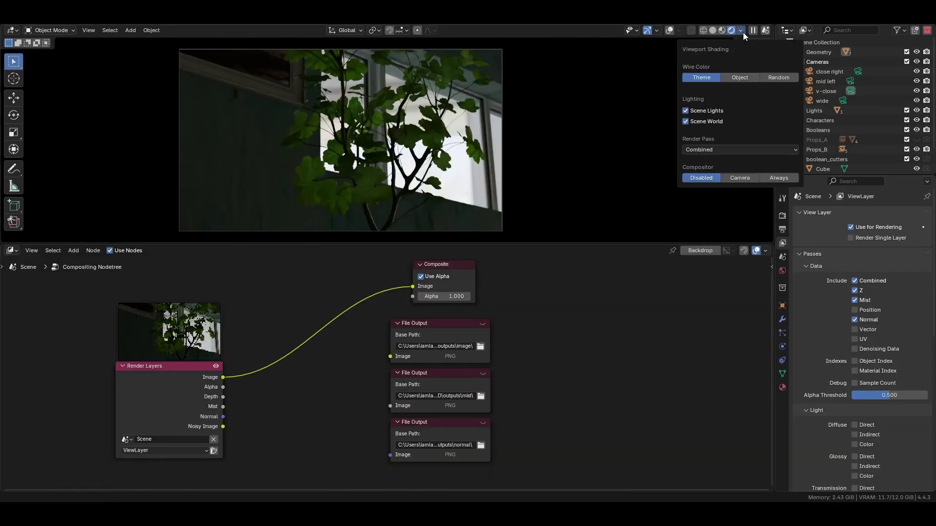
{"action": "left_click", "coordinate": [714, 149]}
{"action": "left_click", "coordinate": [733, 186]}
{"action": "left_click", "coordinate": [712, 149]}
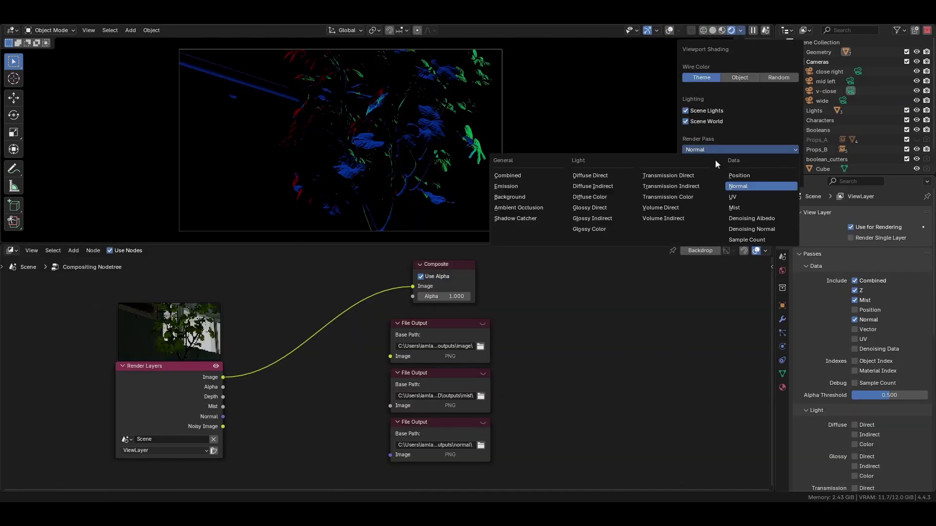
{"action": "left_click", "coordinate": [735, 207]}
- Link the pass outputs of the Render Layers node to their matching File Output nodes in the compositor
{"action": "left_click_drag", "start_coordinate": [222, 406], "coordinate": [390, 455]}
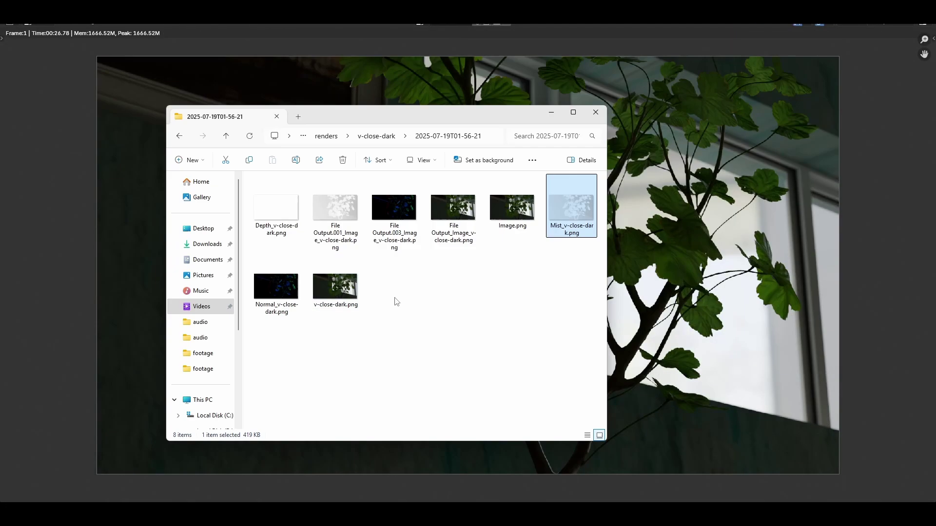
- View the rendered pass images of the v-close-dark context, including Normal_v-close-dark.png and v-close-dark.png
{"action": "key", "text": "Return"}
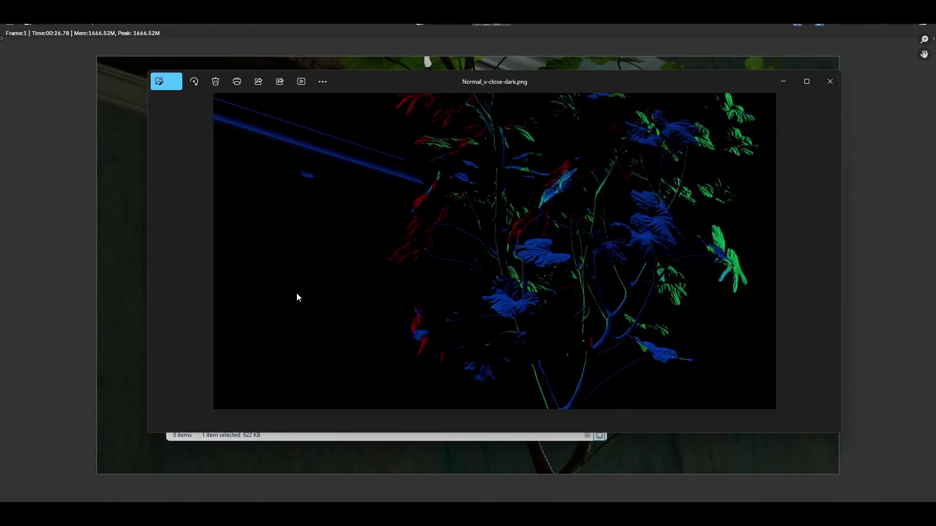
{"action": "left_click", "coordinate": [832, 251]}
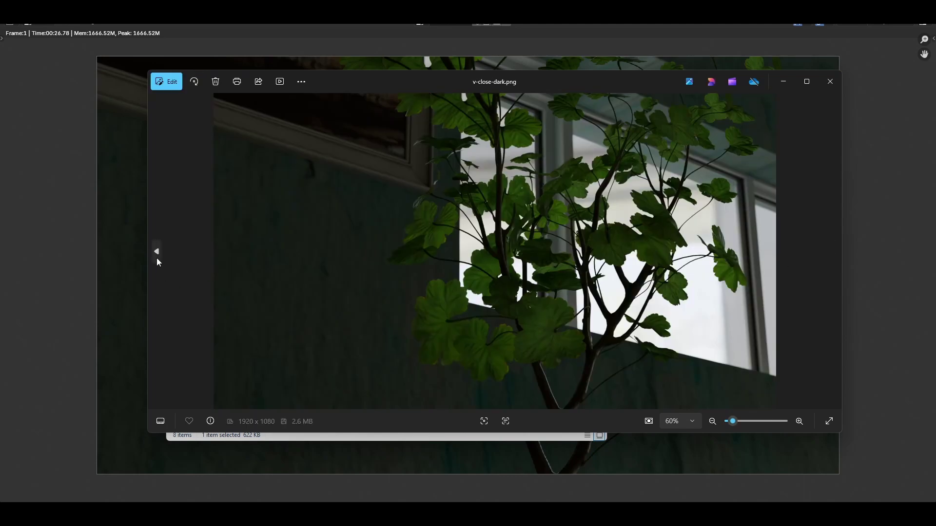
{"action": "left_click", "coordinate": [157, 258]}
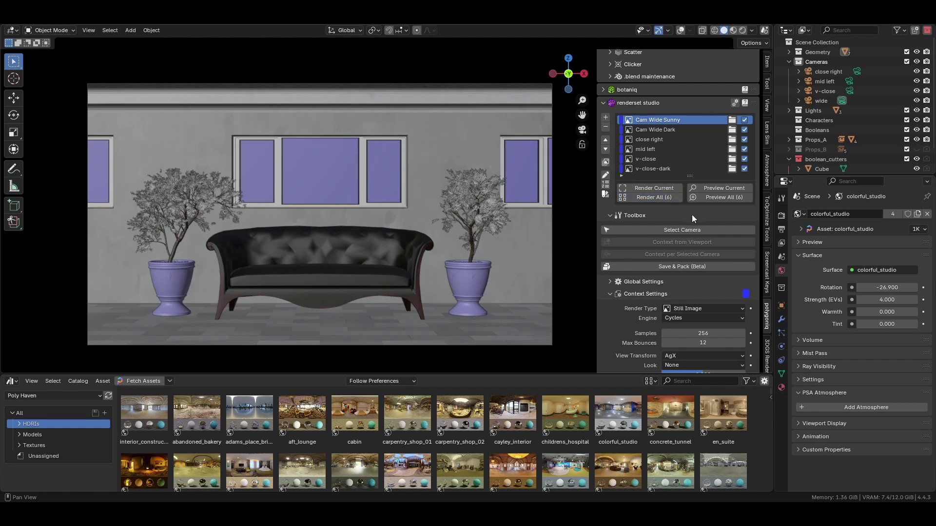
- Render the scene and inspect the output images in the Cam Wide Dark and Cam Wide Sunny render folders
{"action": "key", "text": "F12"}
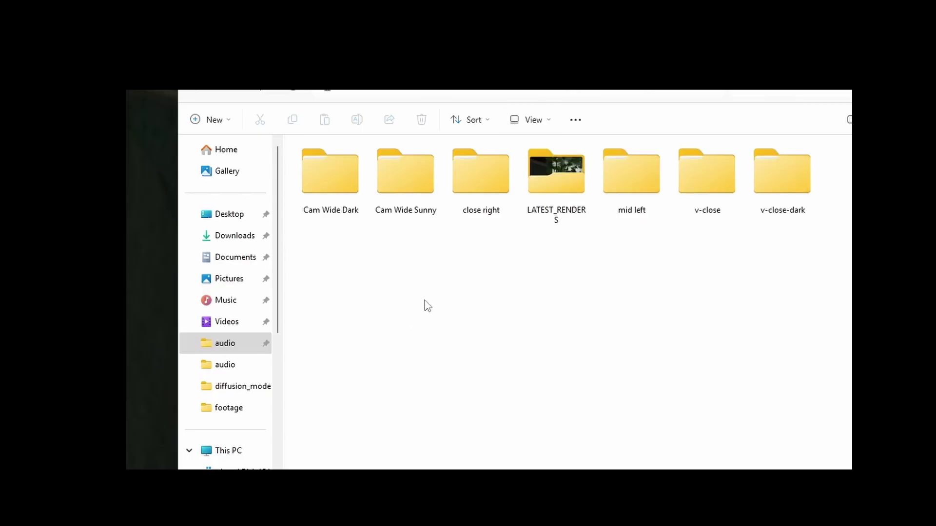
{"action": "double_click", "coordinate": [330, 172]}
{"action": "double_click", "coordinate": [278, 165]}
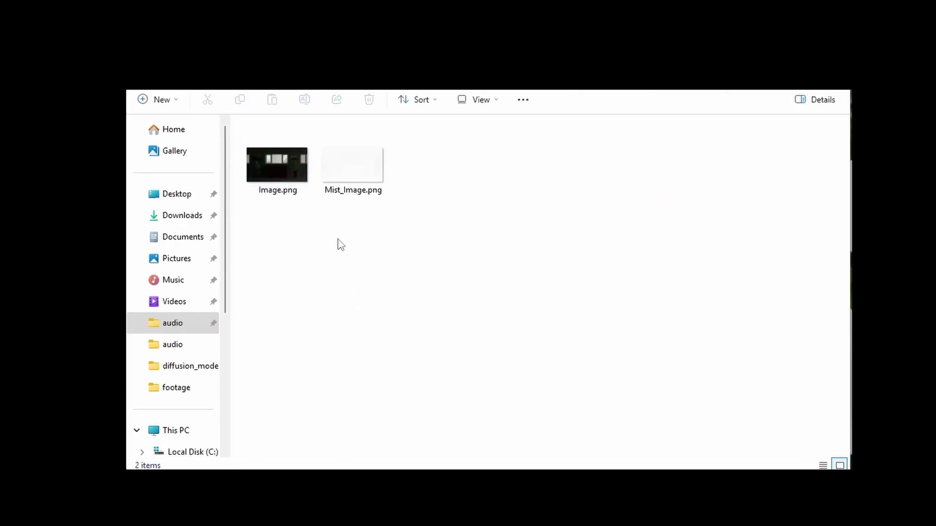
{"action": "key", "text": "alt+Up"}
{"action": "key", "text": "alt+Up"}
{"action": "double_click", "coordinate": [345, 185]}
{"action": "double_click", "coordinate": [279, 164]}
{"action": "key", "text": "alt+Up"}
{"action": "key", "text": "alt+Up"}
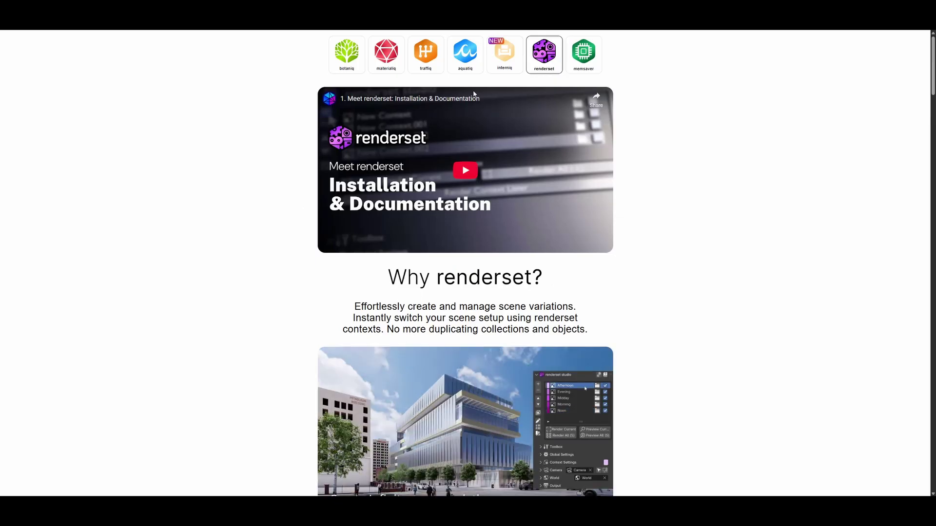
- Read through the renderset product page's sections on scene variations, batch rendering and custom scene setups
{"action": "scroll", "coordinate": [522, 288], "scroll_direction": "down", "scroll_amount": 3}
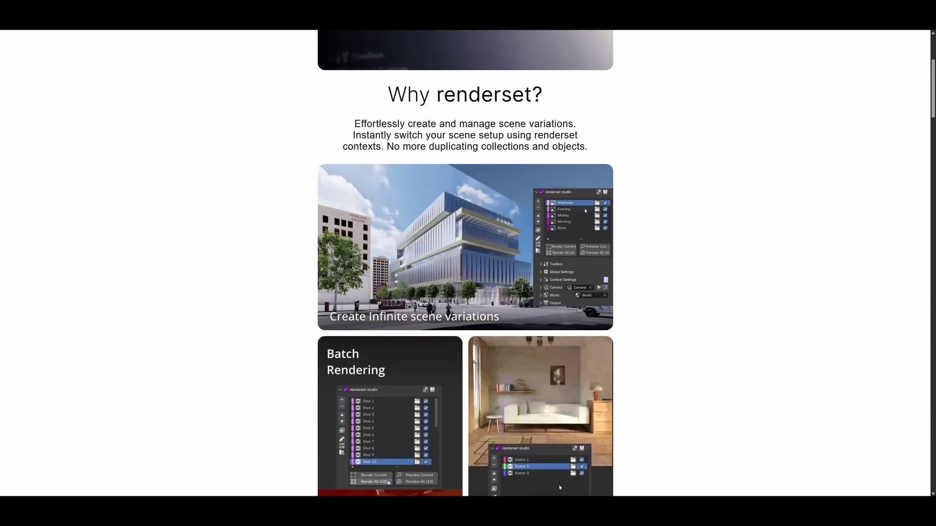
{"action": "scroll", "coordinate": [522, 288], "scroll_direction": "down", "scroll_amount": 3}
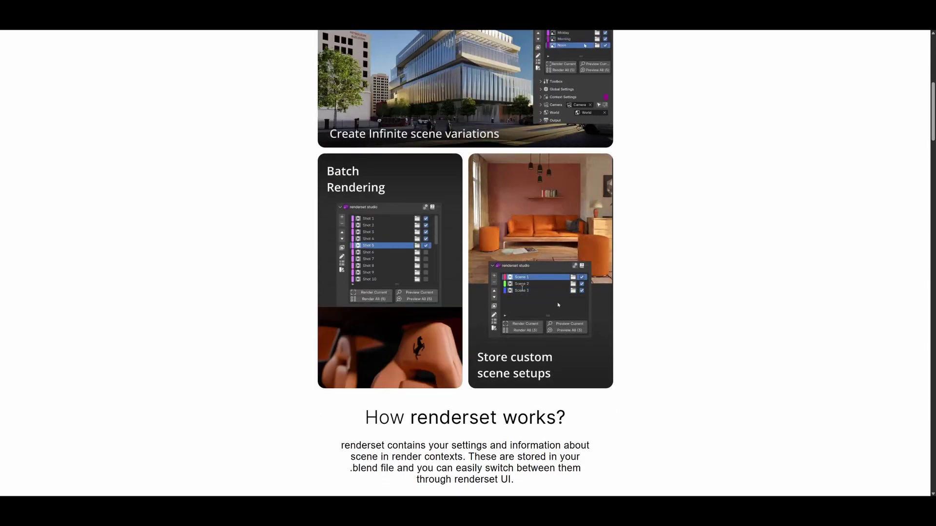